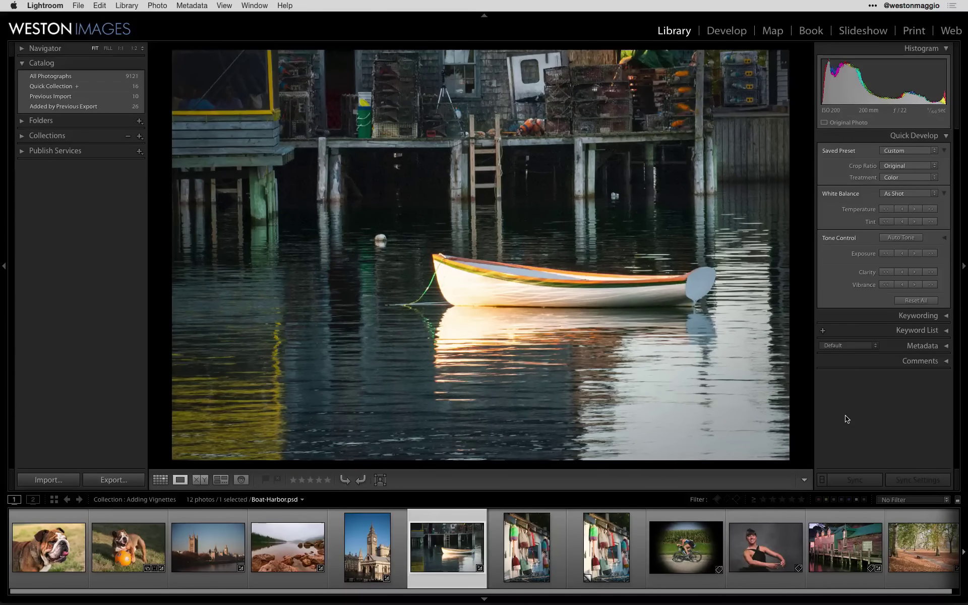
Add a post-crop vignette with Amount -28 to Boat-Harbor.psd in the Develop module and compare it with the original
left_click(729, 32)
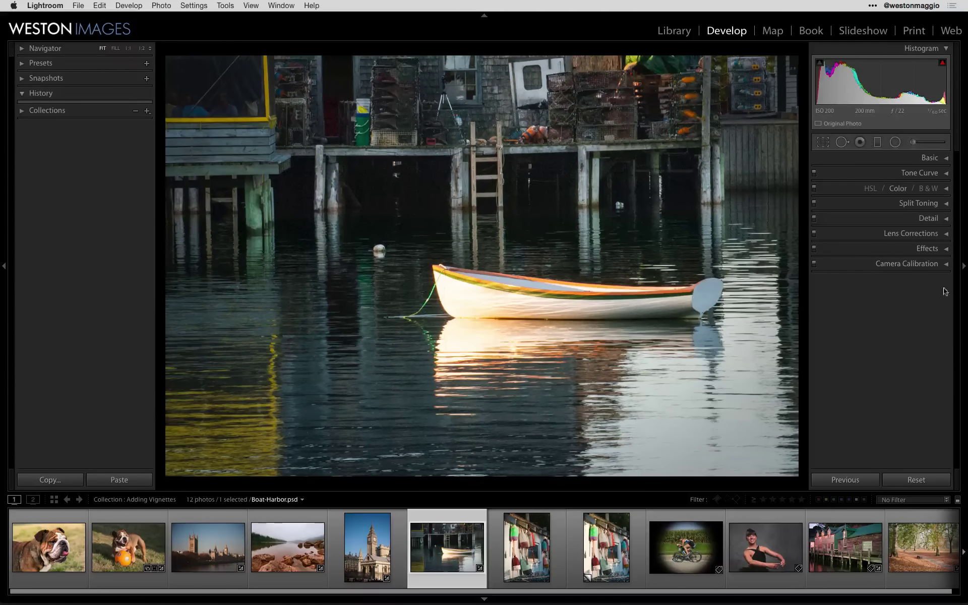
left_click(948, 251)
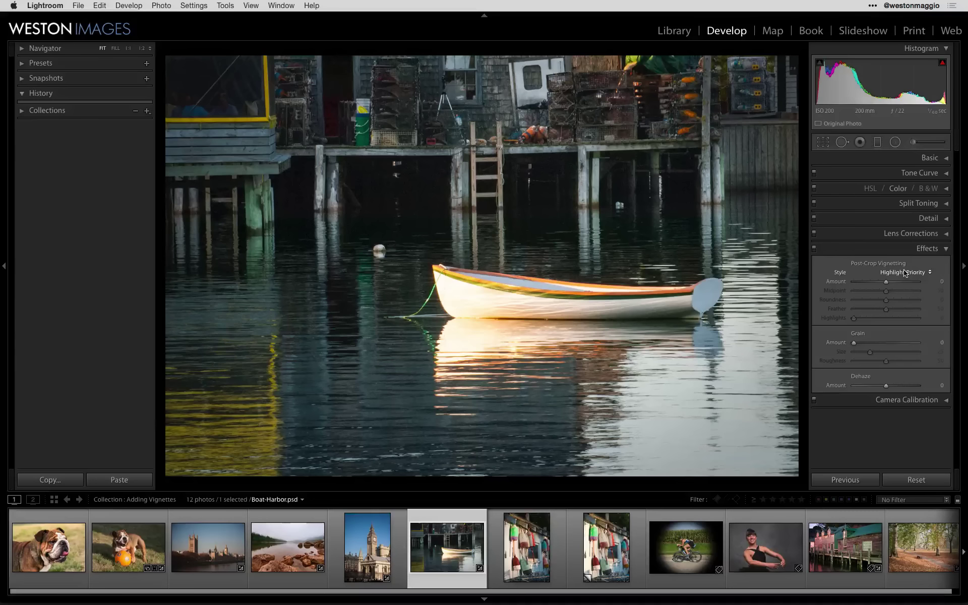
left_click_drag(887, 286, 876, 283)
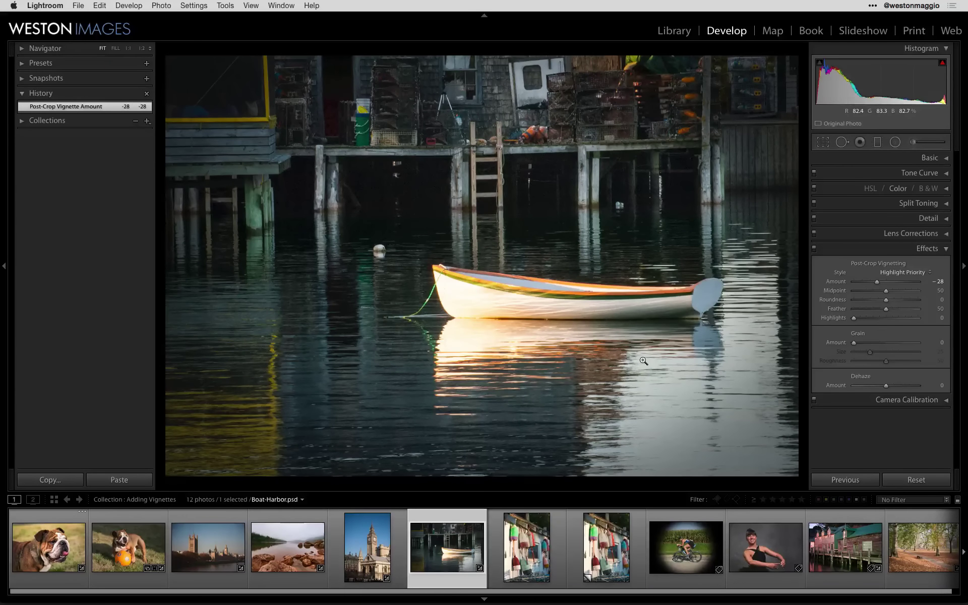
key("backslash")
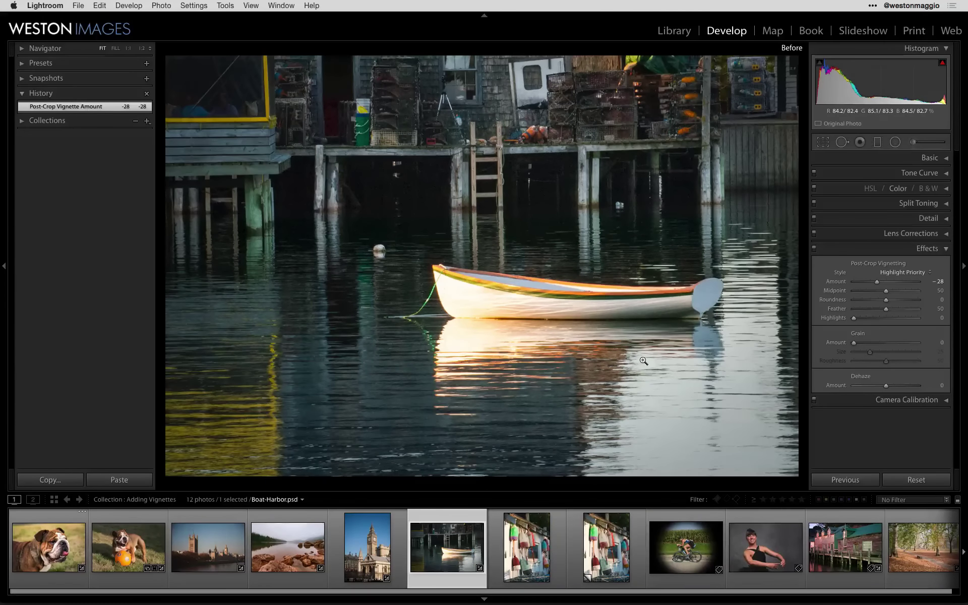
key("backslash")
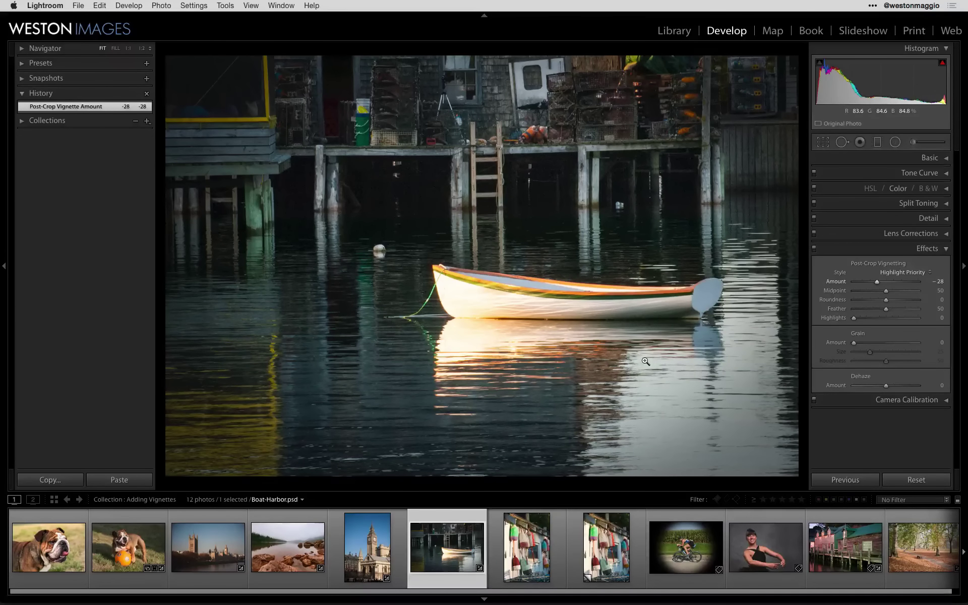
Apply an extreme post-crop vignette to the bulldog photo Chunky.psd with Amount -100, Midpoint 0 and Feather 0
left_click(49, 547)
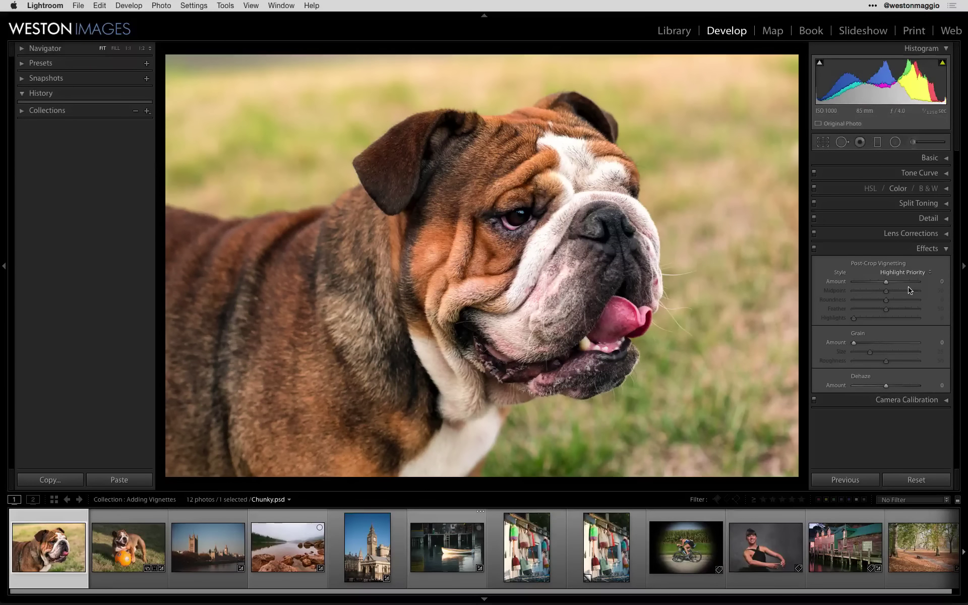
left_click_drag(889, 283, 854, 284)
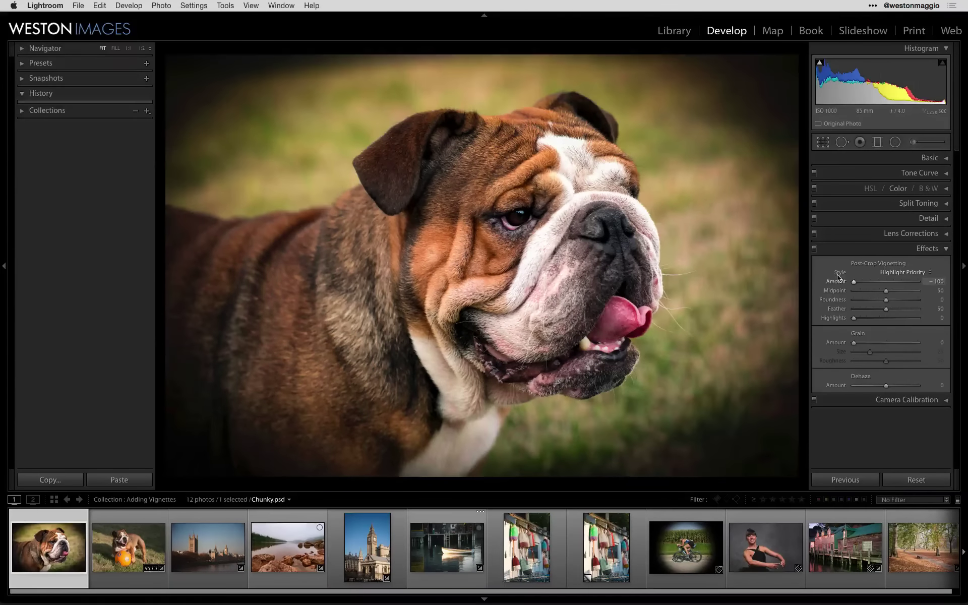
left_click_drag(886, 290, 838, 290)
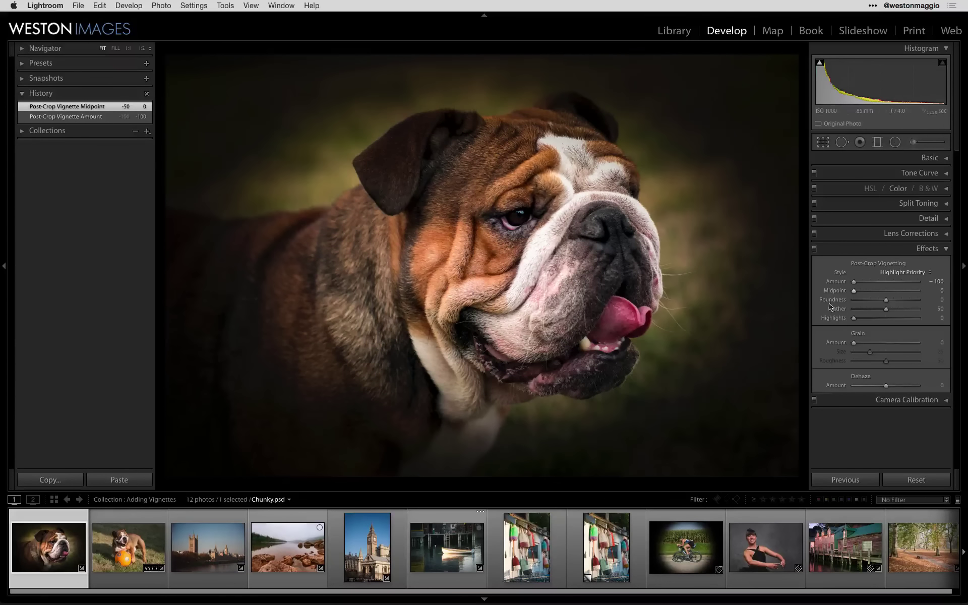
left_click_drag(887, 309, 833, 308)
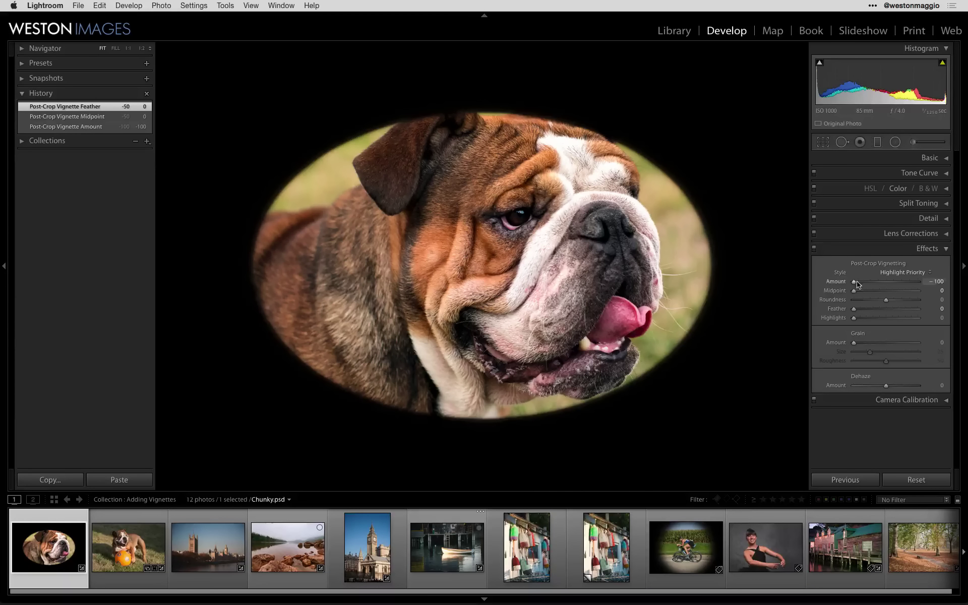
Soften the bulldog photo's vignette to Amount -23, Midpoint 45 and Feather 38, and compare it with the original
left_click_drag(853, 284, 877, 284)
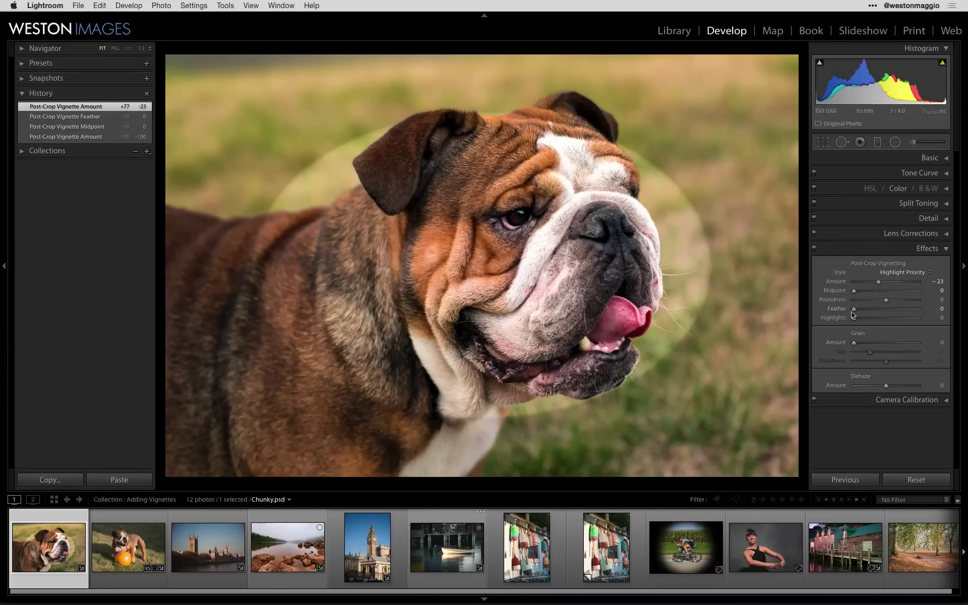
left_click_drag(856, 291, 879, 310)
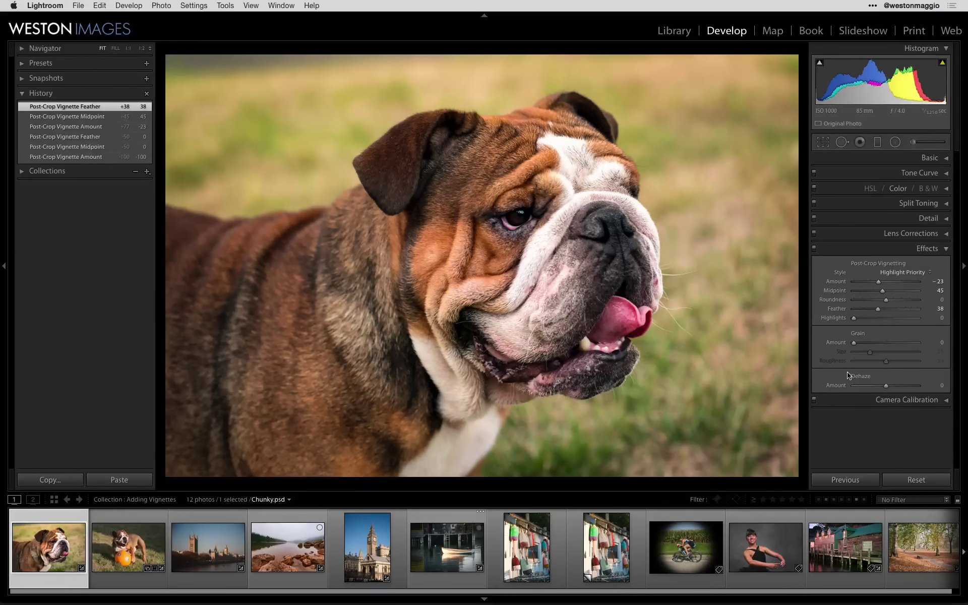
key("backslash")
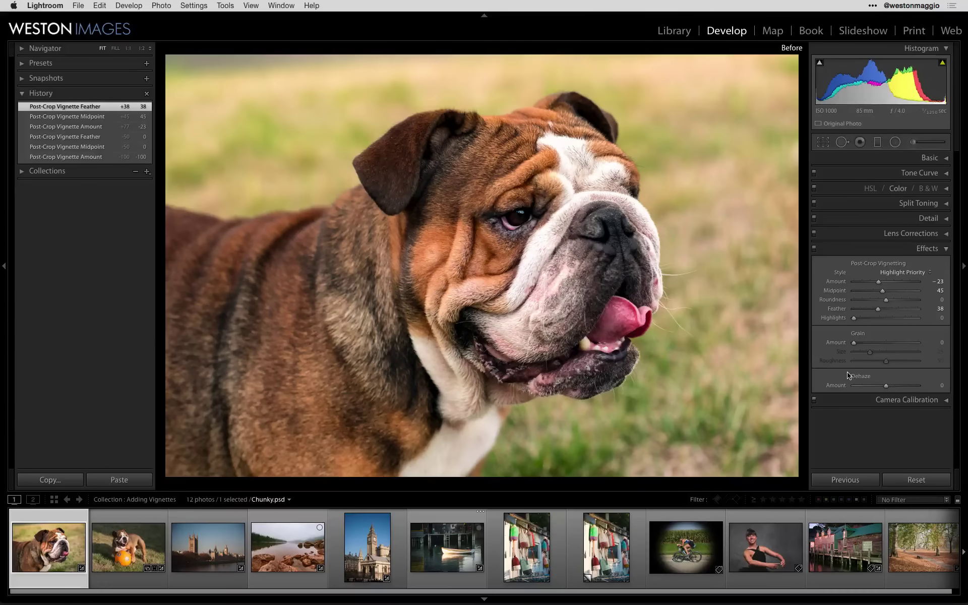
key("backslash")
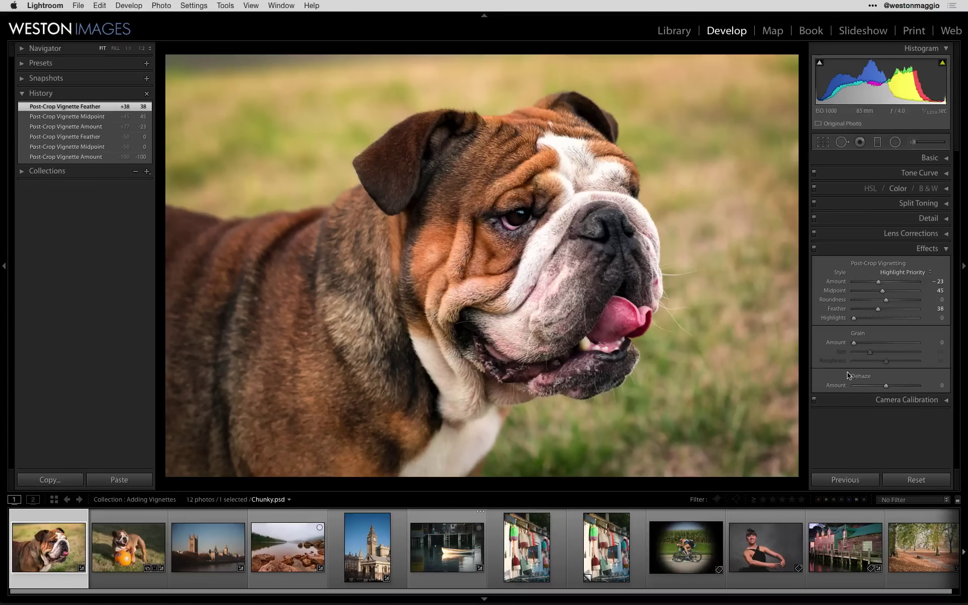
key("backslash")
key("backslash")
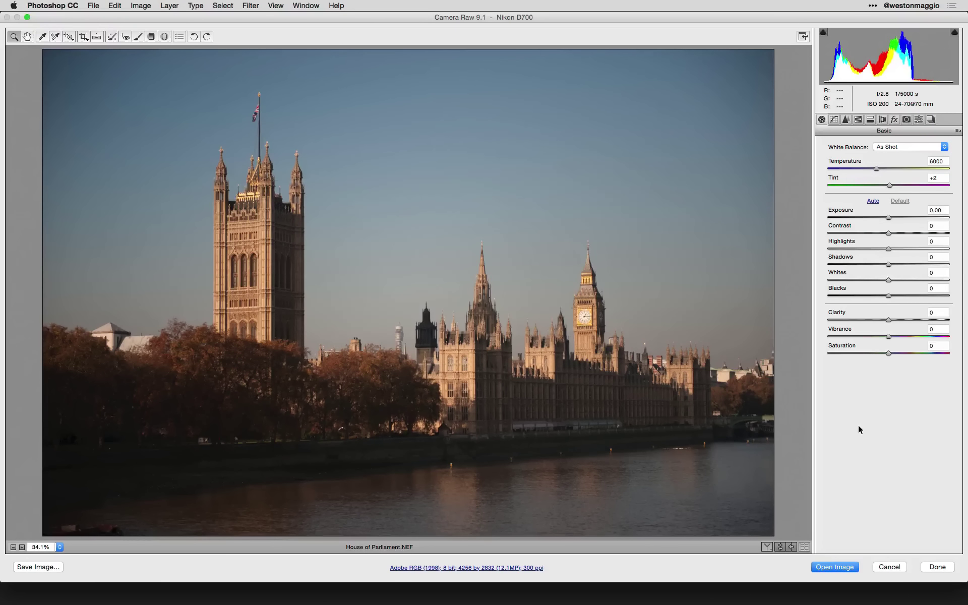
Try a post-crop vignette with Amount -27 on House of Parliament.NEF in Camera Raw, and reset all adjustments
left_click(895, 120)
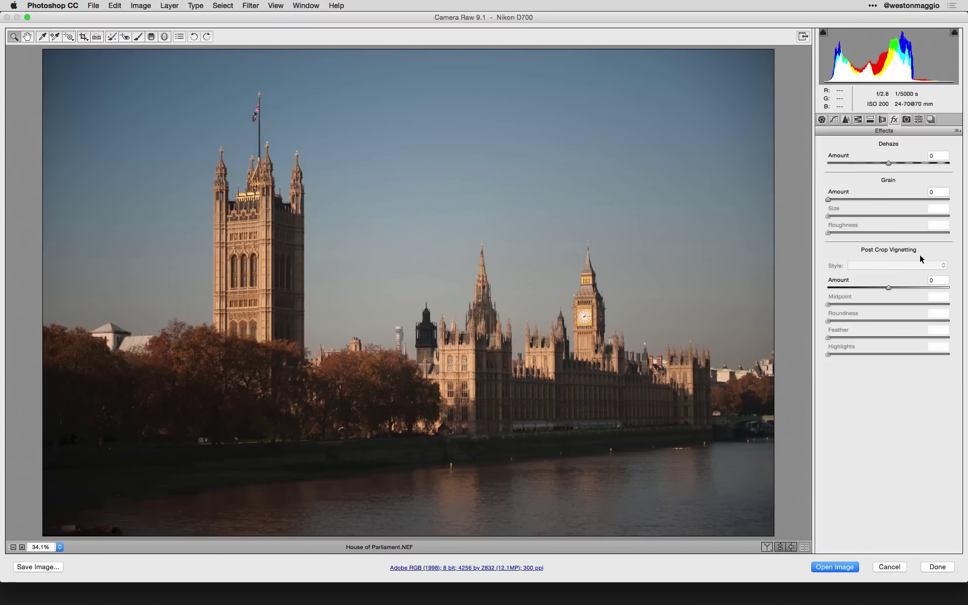
left_click_drag(888, 286, 872, 287)
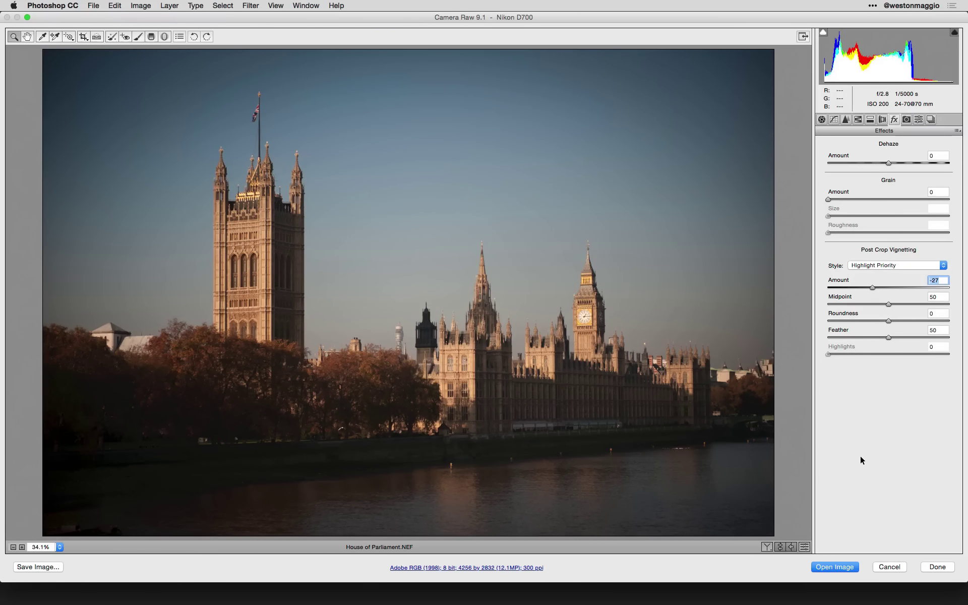
key("alt")
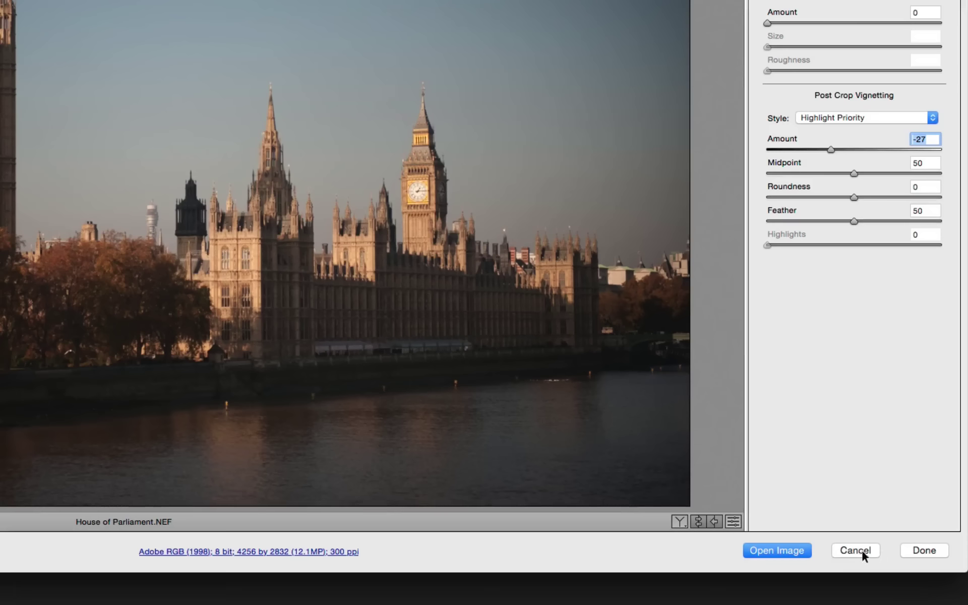
key("alt")
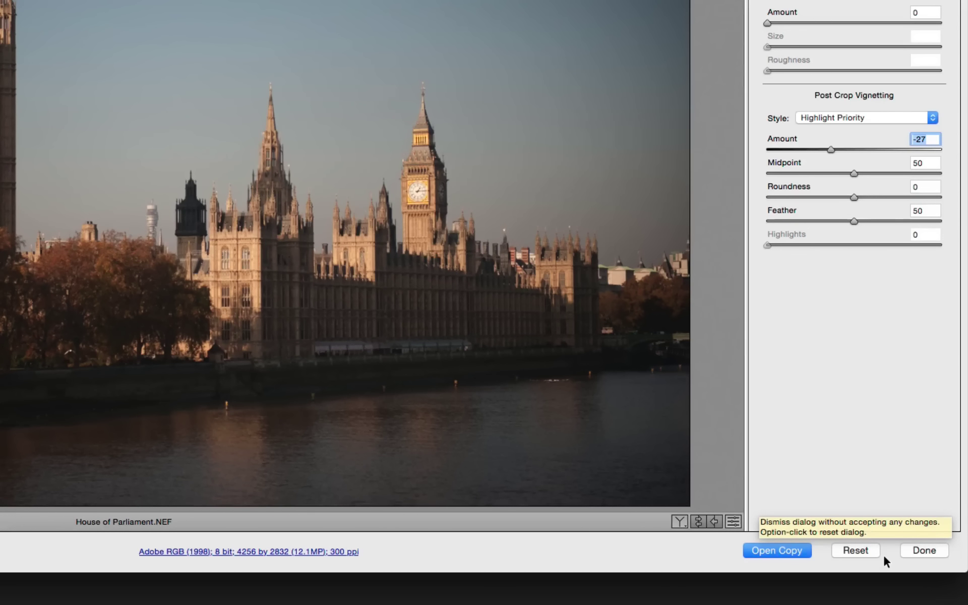
left_click(856, 549, "alt")
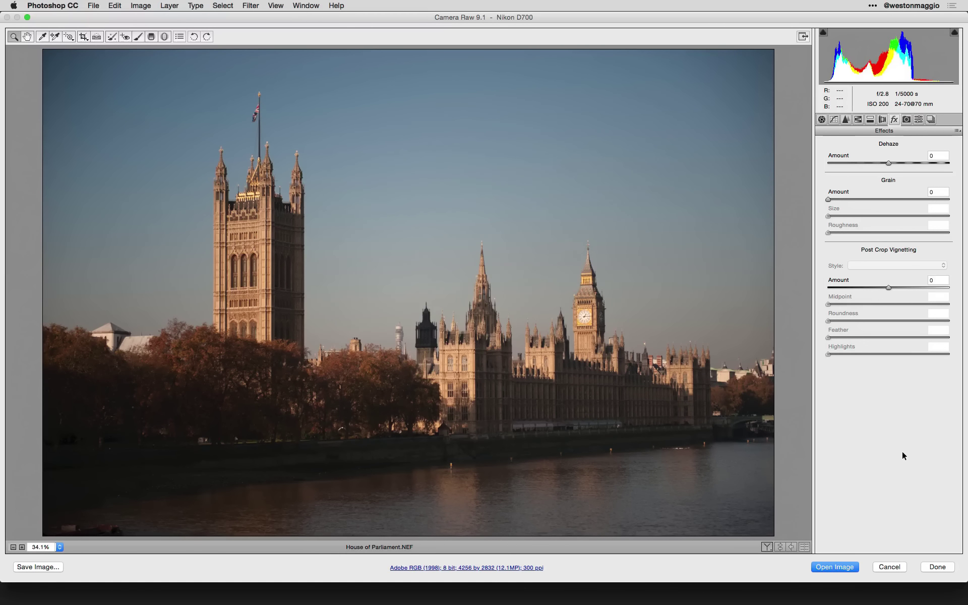
Toggle undo of the reset repeatedly to compare the image with and without the vignette, and close Camera Raw without applying changes
key("super+z")
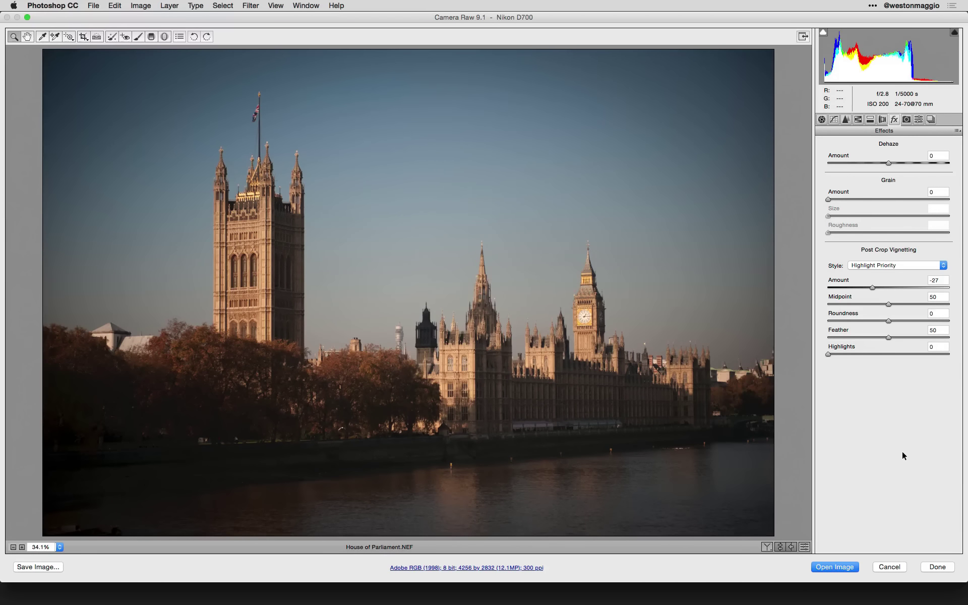
key("super+z")
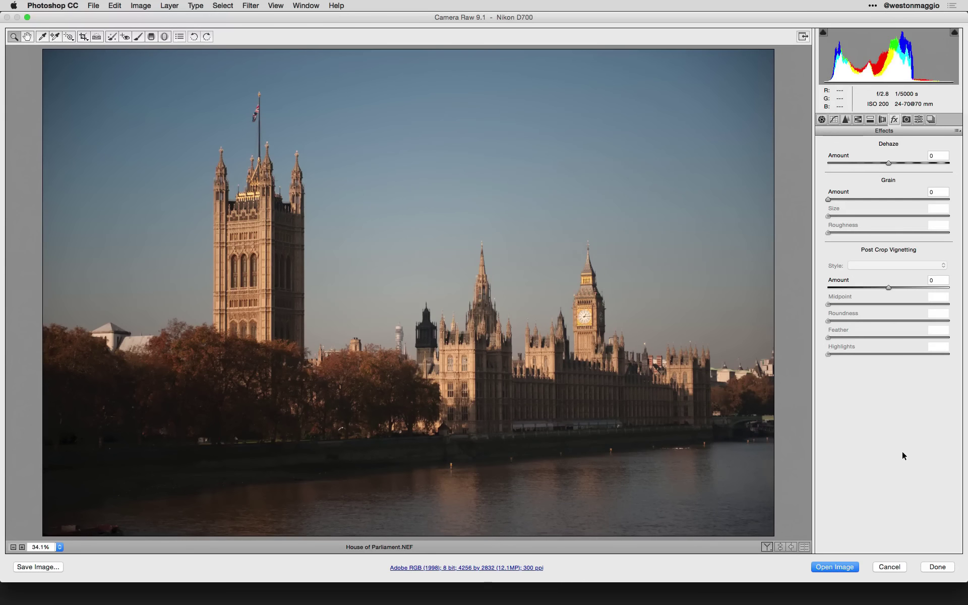
key("super+z")
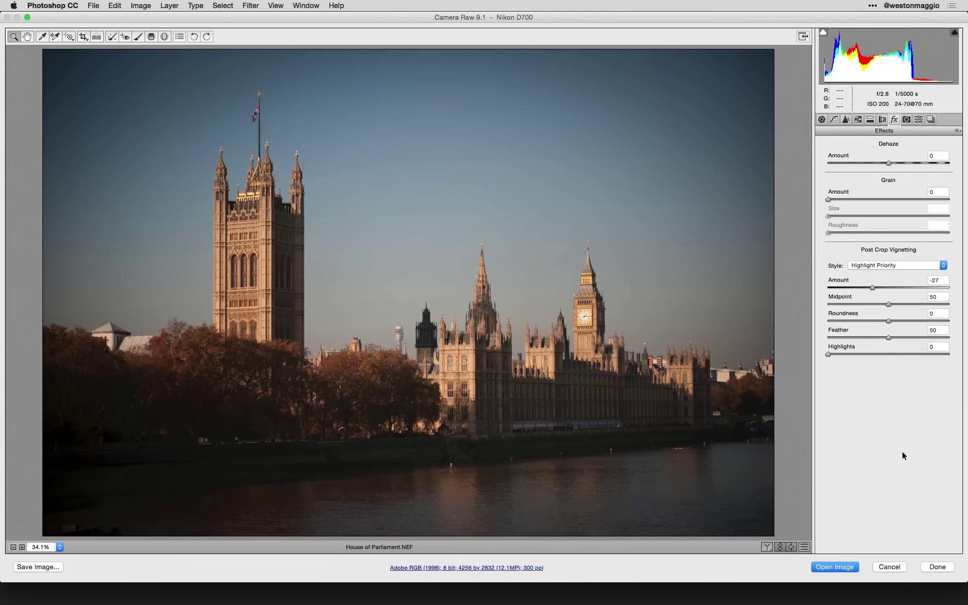
key("super+z")
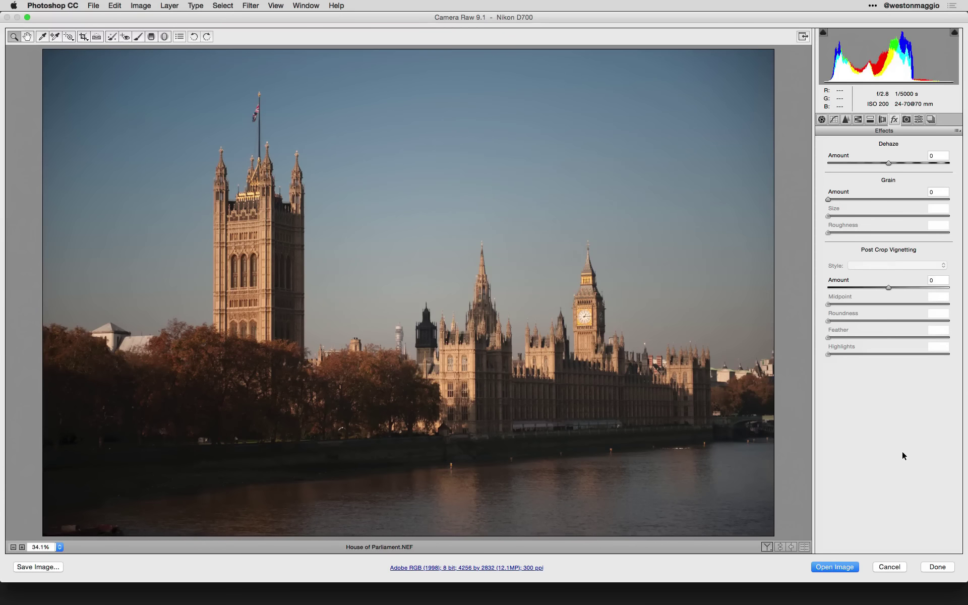
key("super+z")
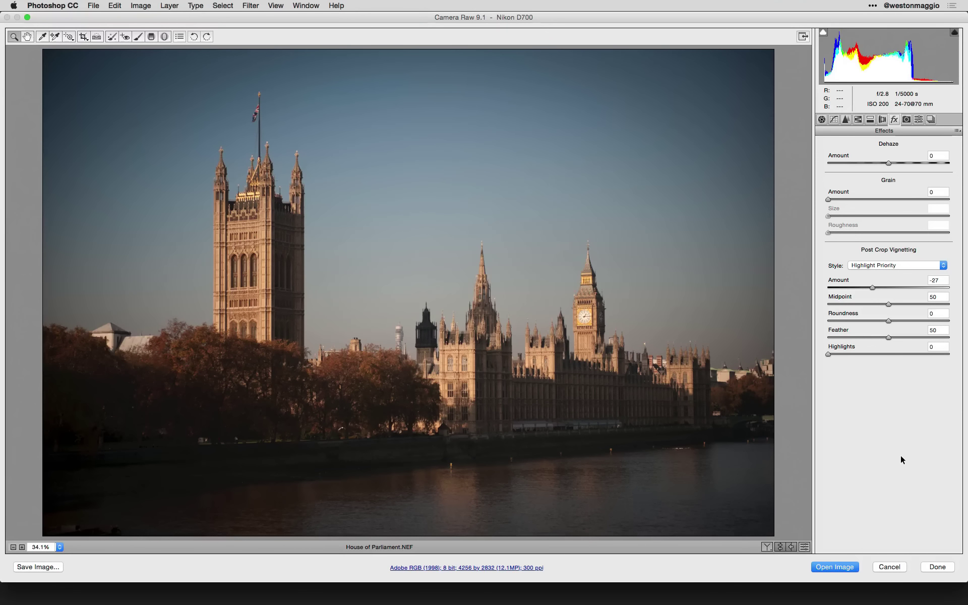
left_click(891, 567)
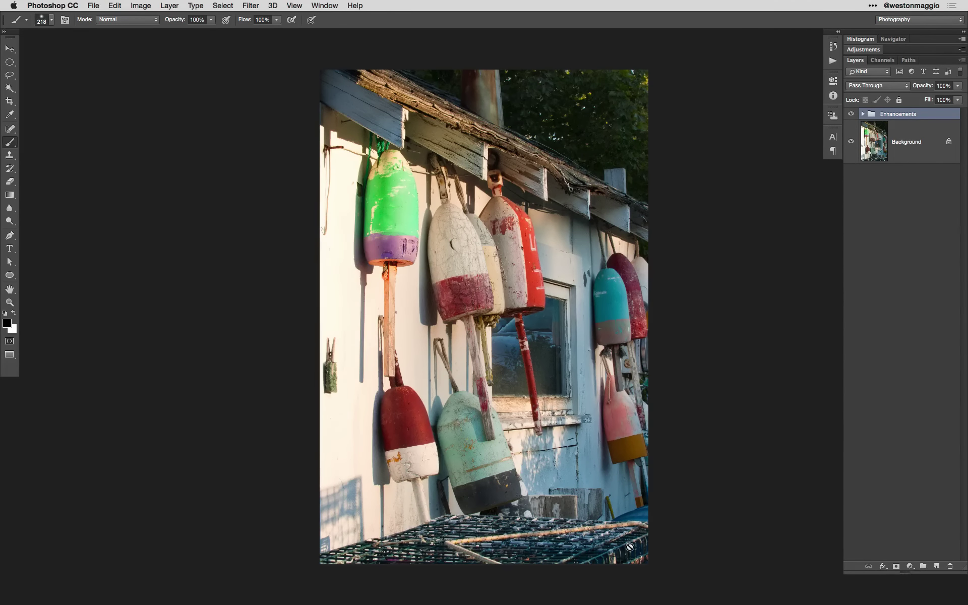
Fill a new layer above the Enhancements group with black at 100% and reduce the layer's opacity to 32%
left_click(937, 566)
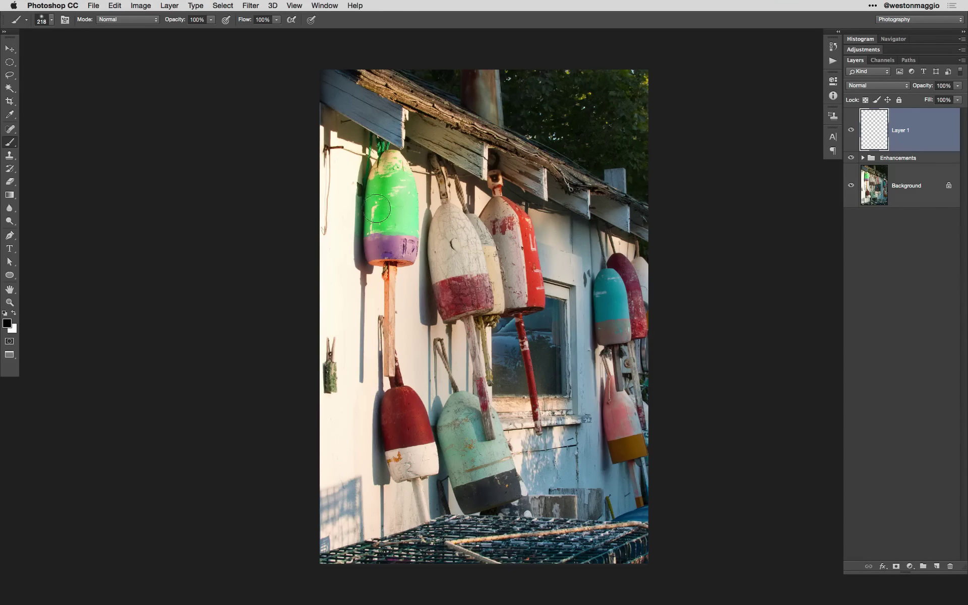
left_click(121, 6)
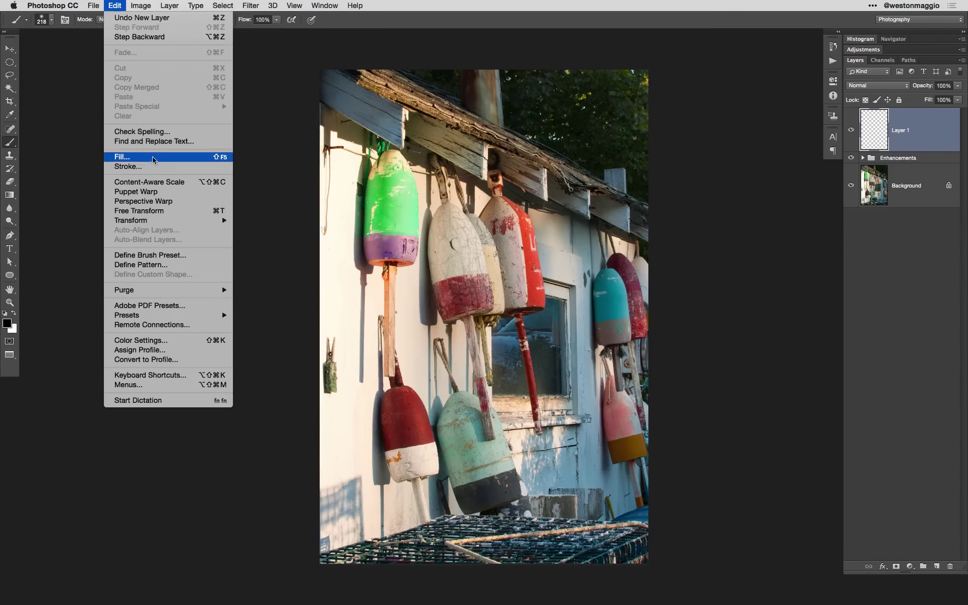
left_click(122, 157)
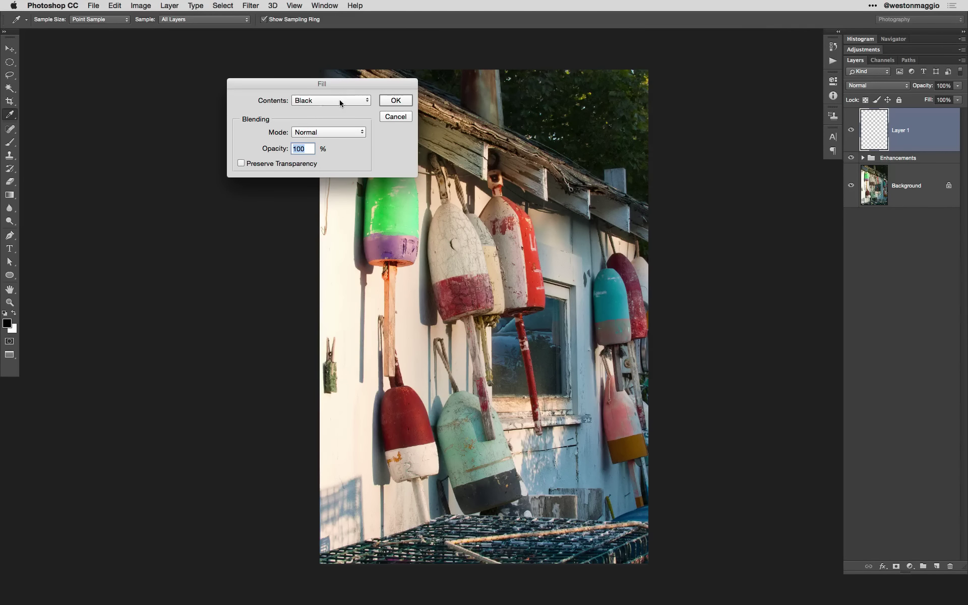
left_click(396, 100)
key("b")
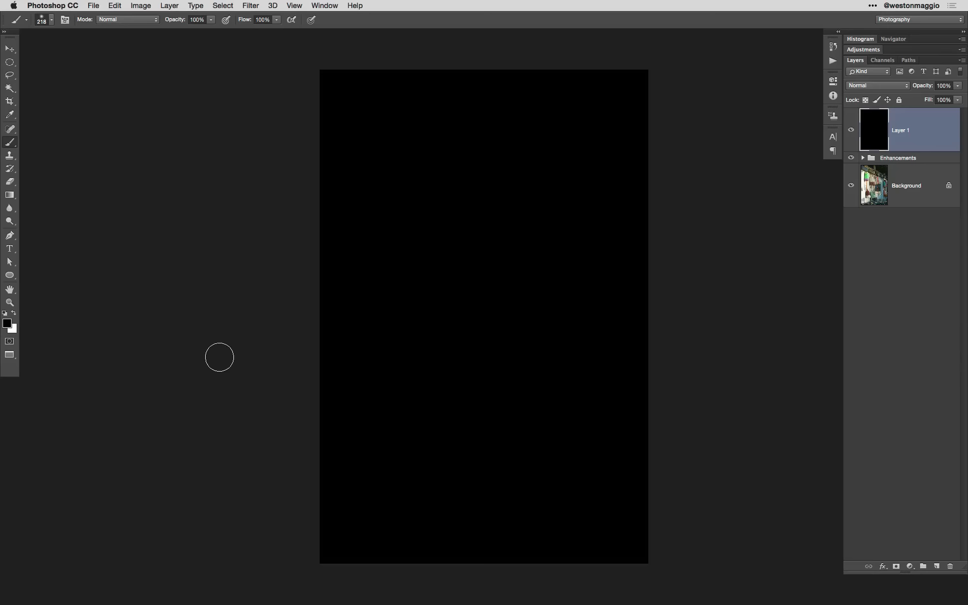
left_click_drag(927, 87, 893, 86)
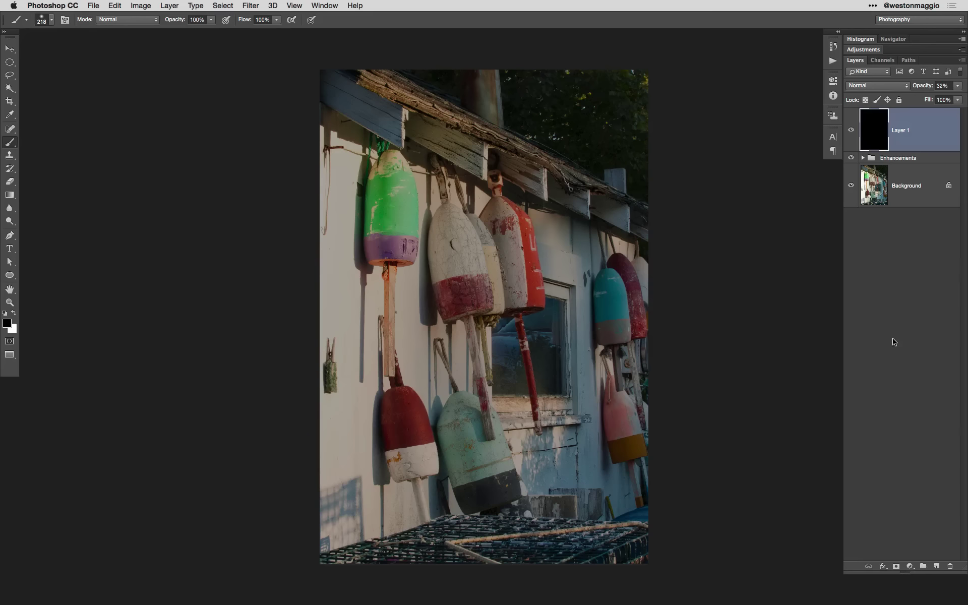
Set up the Eraser with the fifth brush preset, a soft round tip at 198 px, and check its Transfer options
left_click(11, 183)
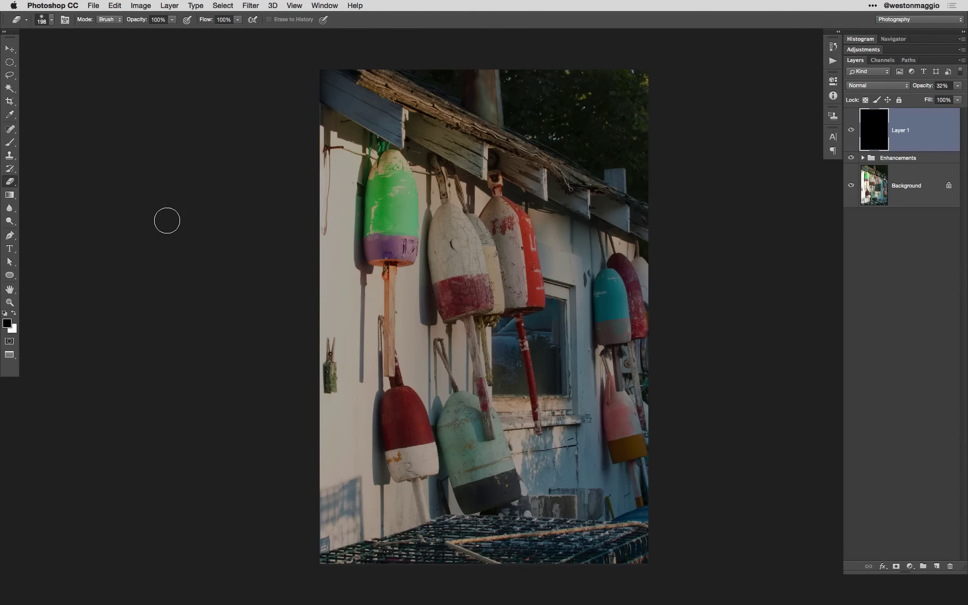
key("F5")
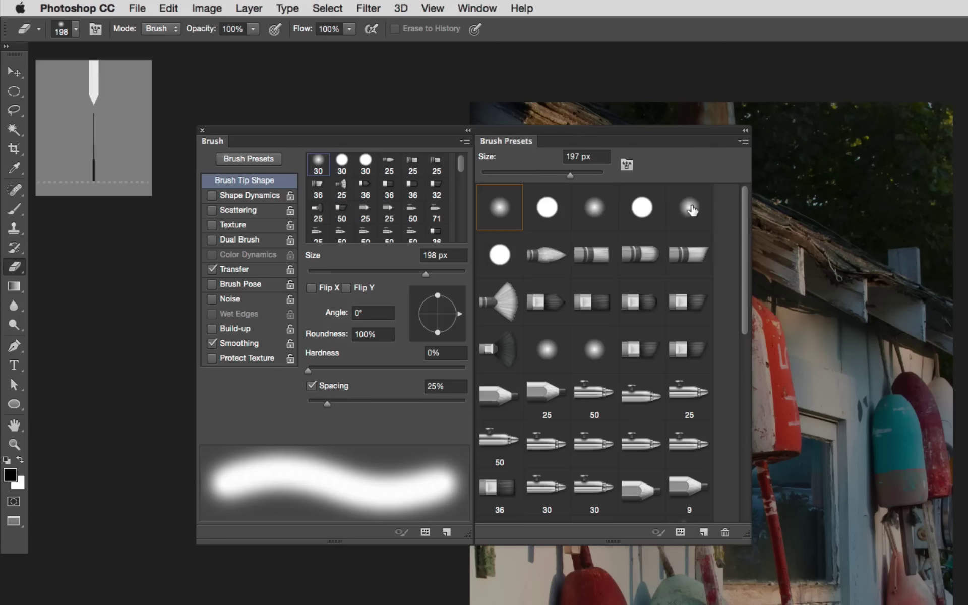
left_click(692, 202)
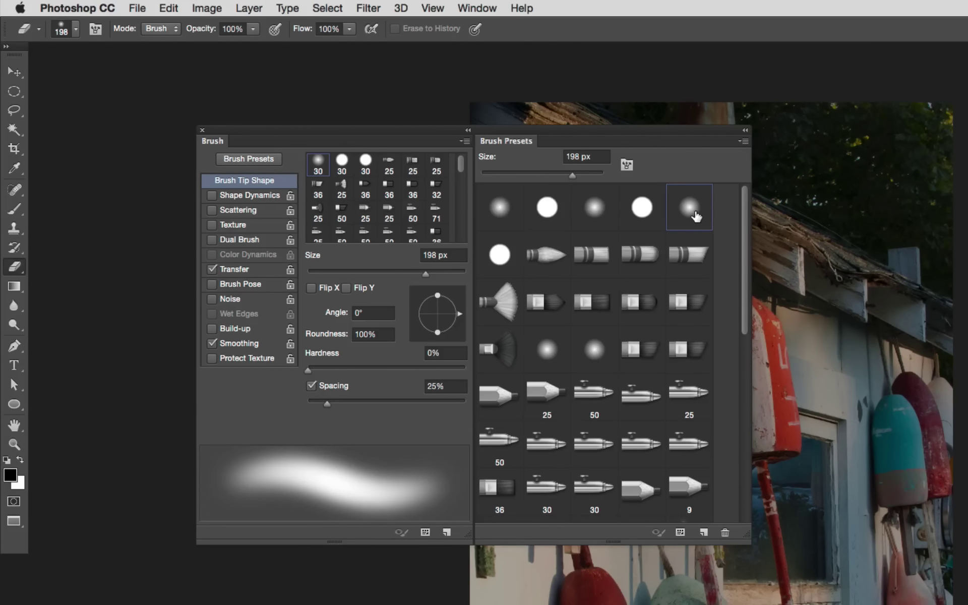
left_click(230, 270)
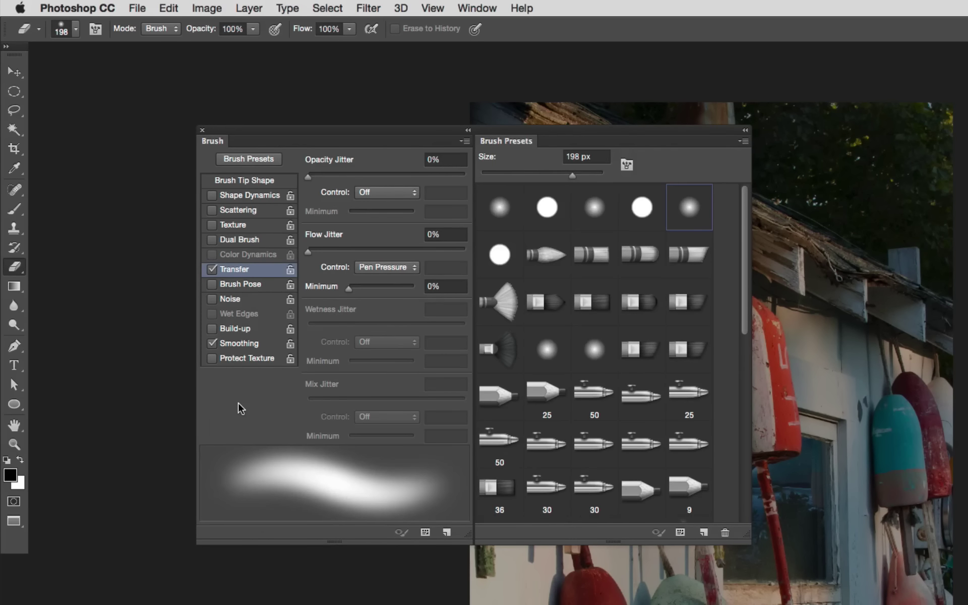
key("F5")
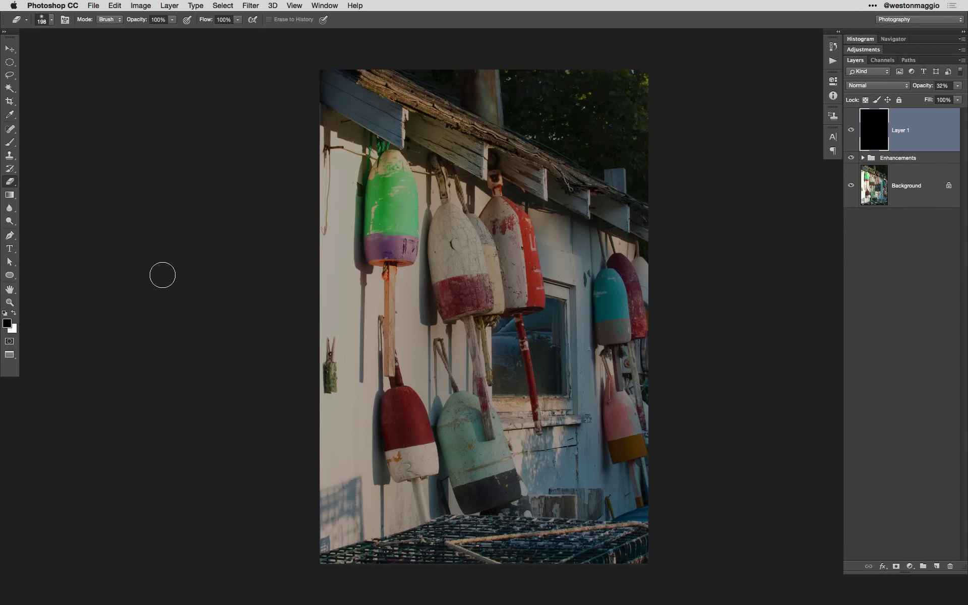
Enlarge the Eraser to 1661 px, erase the centre of the black layer, and isolate that layer briefly to inspect the vignette
left_click_drag(488, 242, 624, 295)
mouse_move(487, 172)
left_mouse_down()
mouse_move(487, 432)
mouse_move(474, 267)
mouse_move(495, 191)
mouse_move(514, 253)
mouse_move(513, 389)
mouse_move(522, 387)
mouse_move(535, 258)
mouse_move(508, 180)
mouse_move(453, 187)
mouse_move(449, 281)
mouse_move(474, 369)
left_mouse_up()
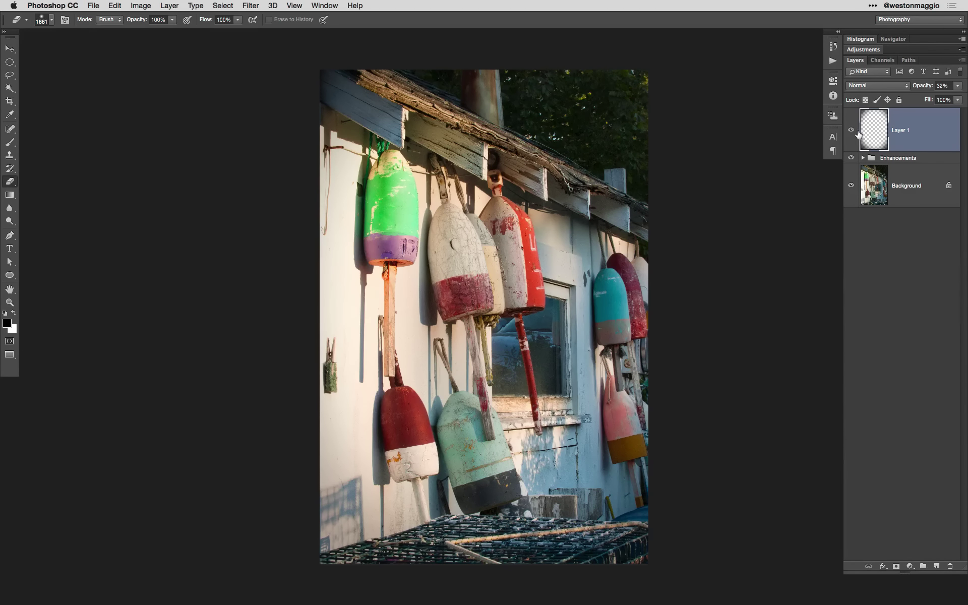
left_click(852, 131, "alt")
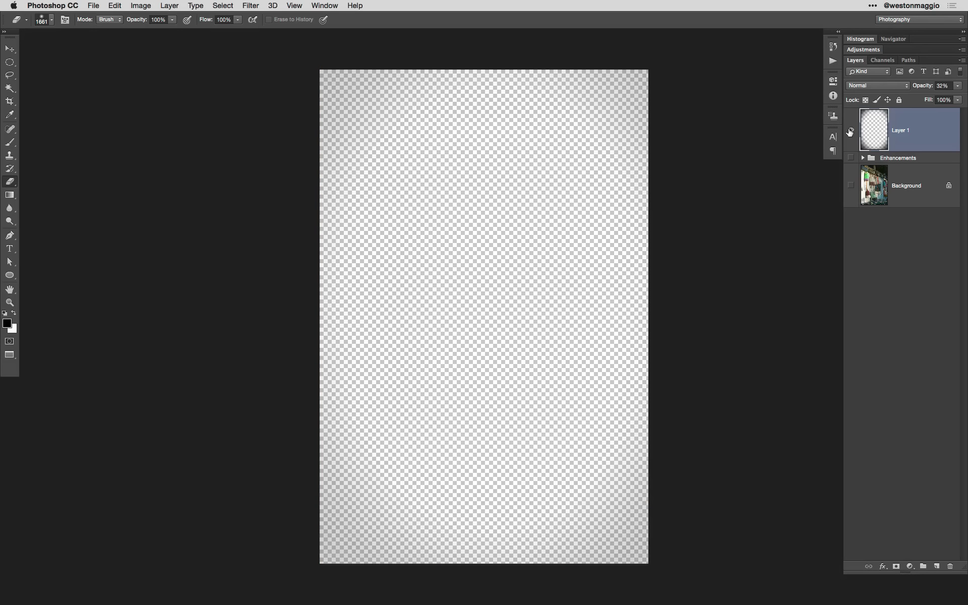
left_click(851, 131, "alt")
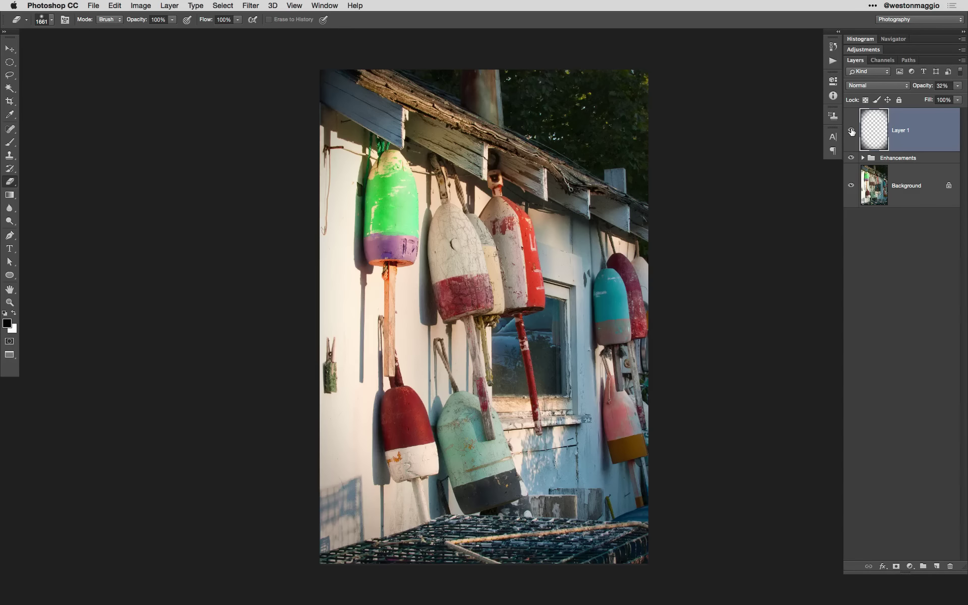
Show only the vignette layer and add a new layer beneath it filled with white at 100%
left_click(851, 132, "alt")
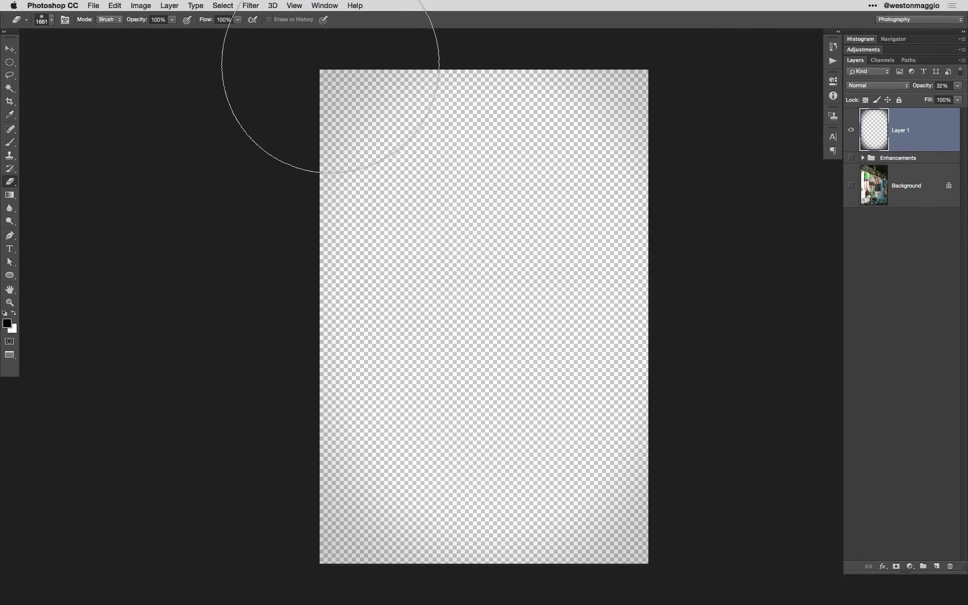
left_click(936, 567, "super")
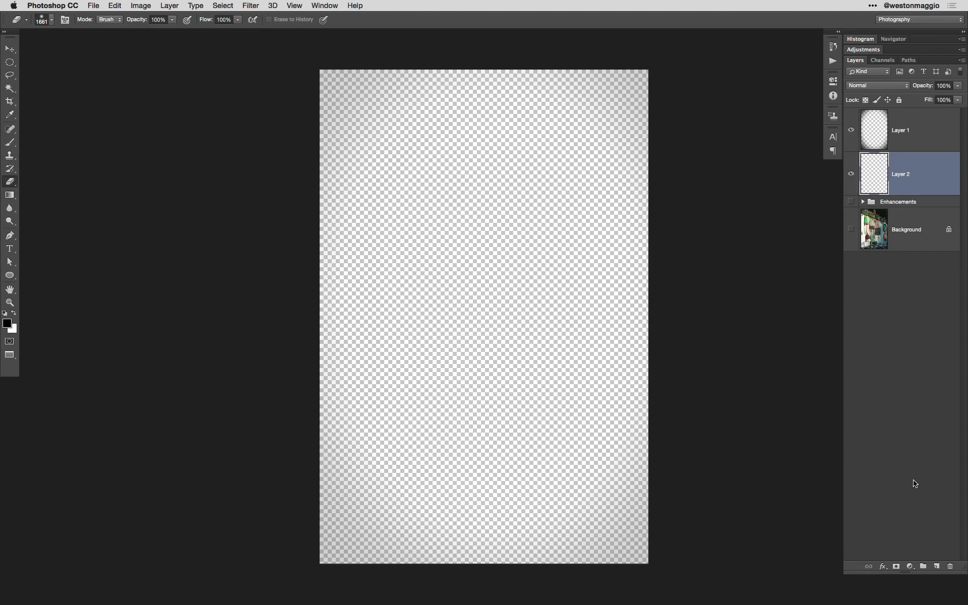
left_click(115, 5)
mouse_move(141, 6)
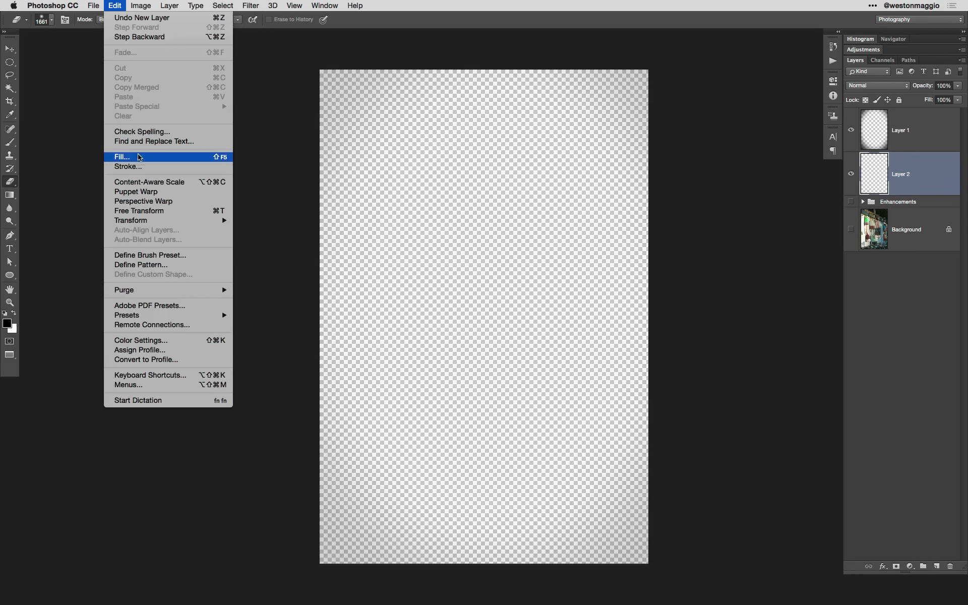
left_click(131, 156)
left_click(350, 101)
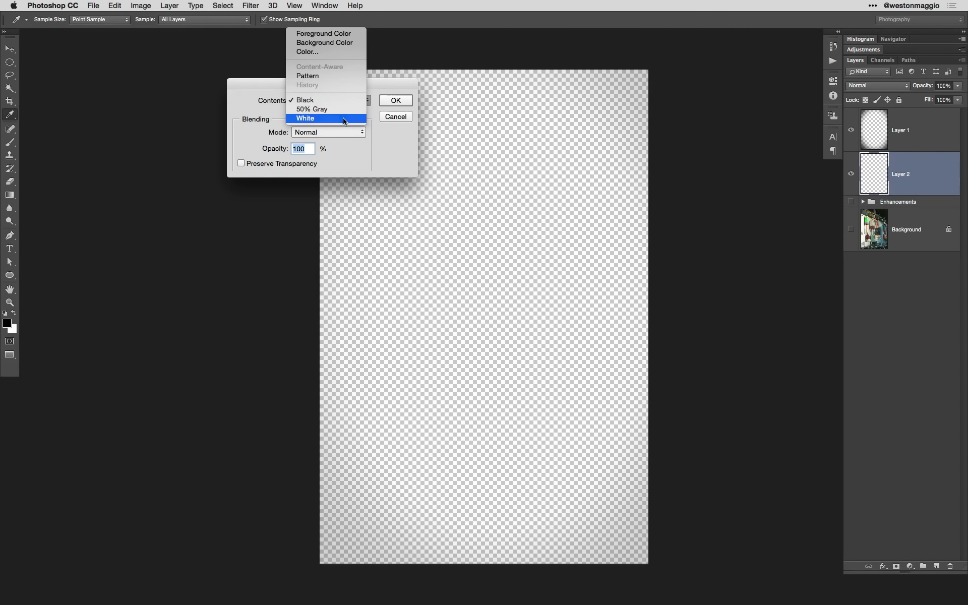
left_click(348, 119)
left_click(396, 100)
key("e")
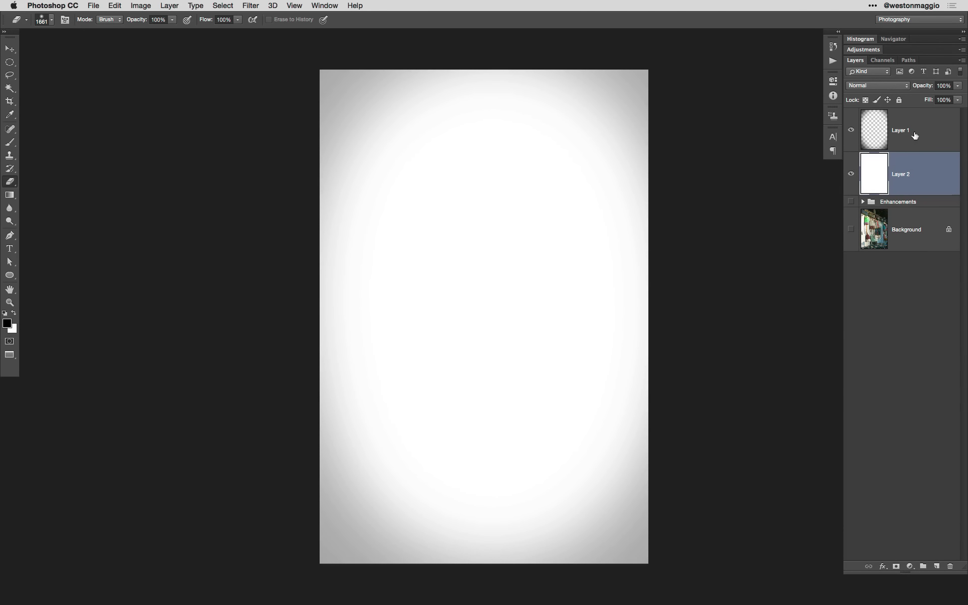
Toggle the vignette layer's visibility against the white backing, and delete the white layer
left_click(851, 132)
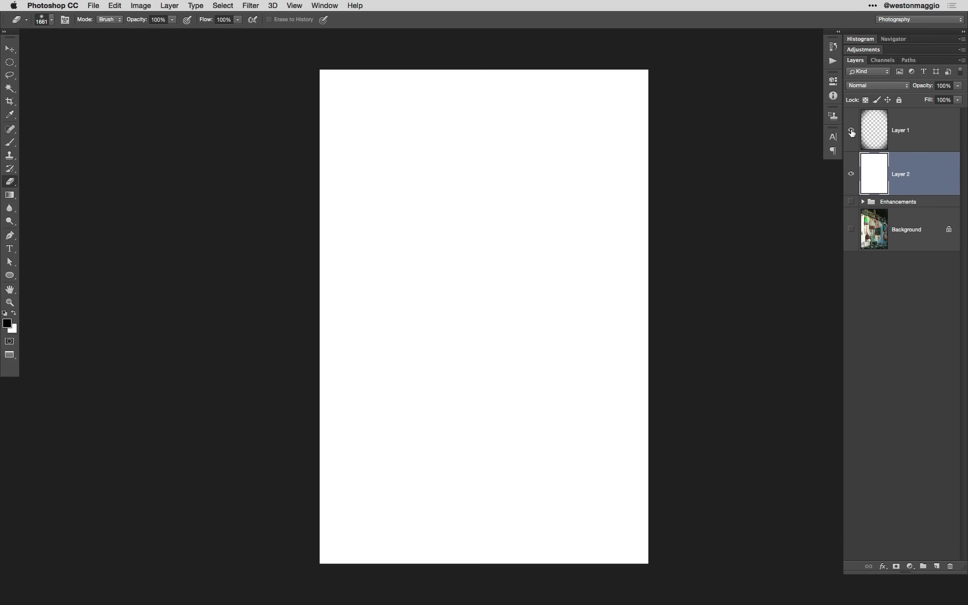
left_click(852, 132)
left_click(852, 133)
left_click(852, 132)
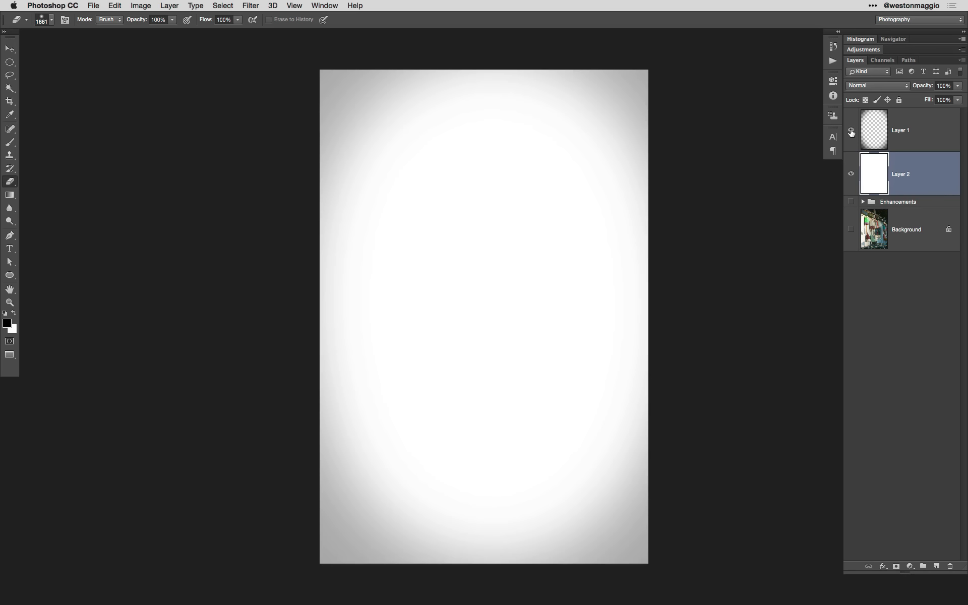
left_click_drag(875, 174, 950, 567)
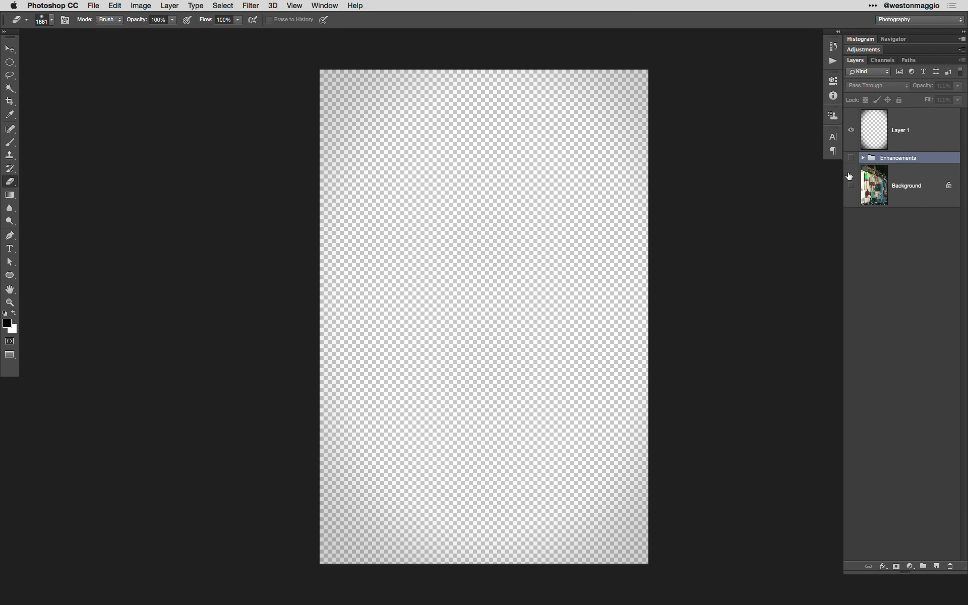
Show the Enhancements group and Background again, and toggle the vignette layer to compare the photo with and without it
left_click_drag(852, 158, 852, 186)
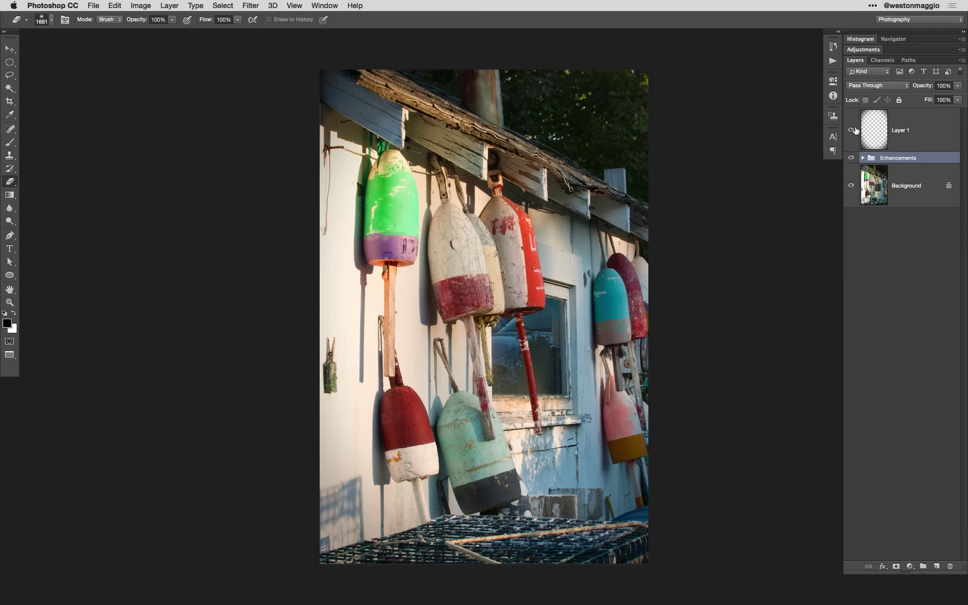
left_click(852, 132)
left_click(852, 131)
left_click(852, 132)
left_click(851, 132)
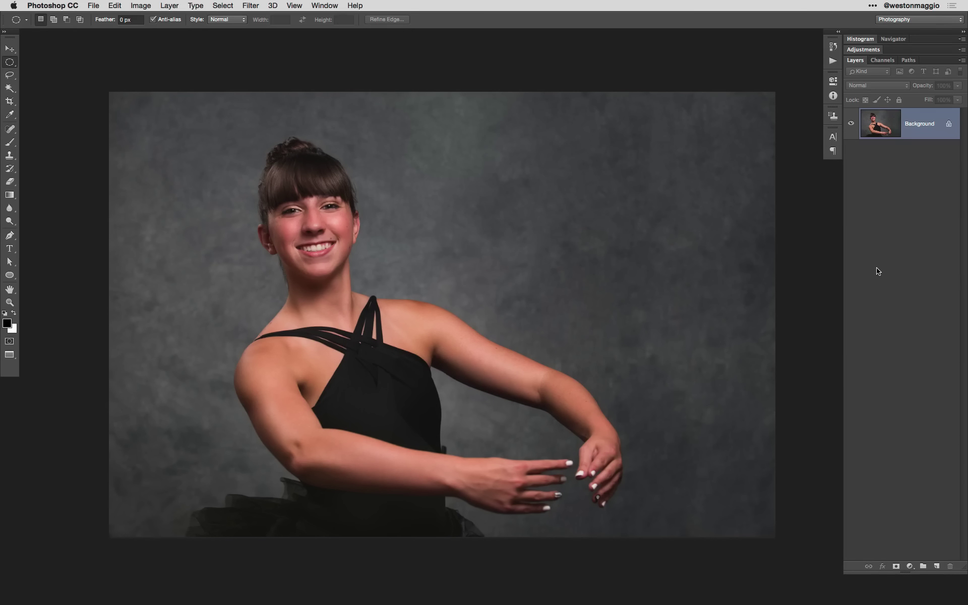
Add a new layer above the Background of the dancer portrait and fill it with black at 100%
left_click(937, 566)
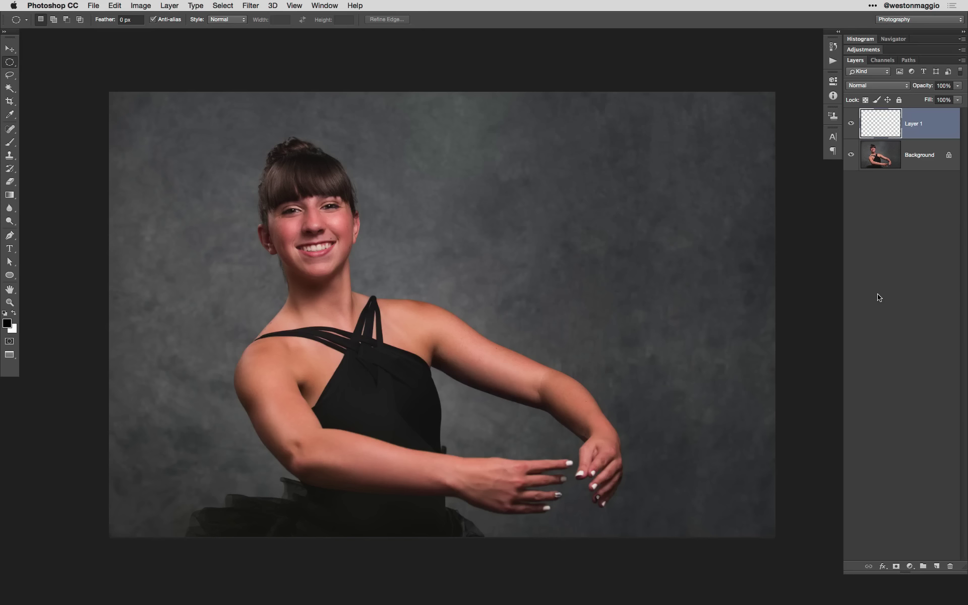
left_click(113, 5)
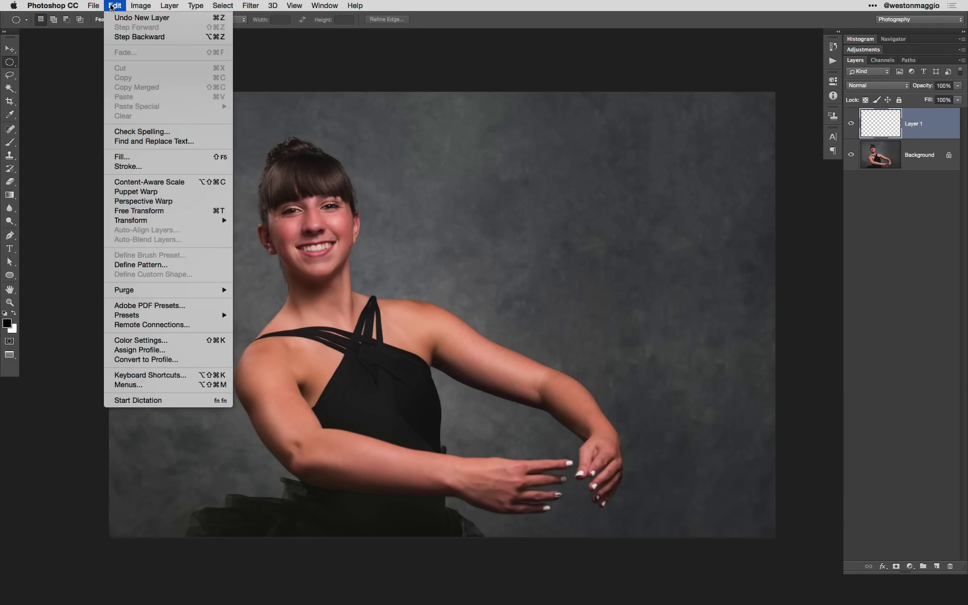
left_click(122, 157)
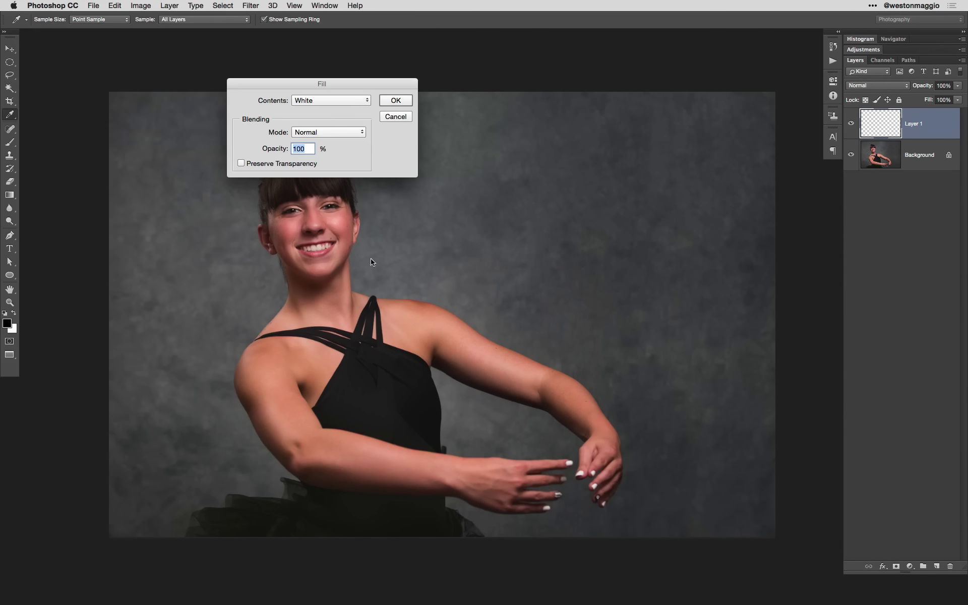
left_click(361, 100)
left_click(323, 82)
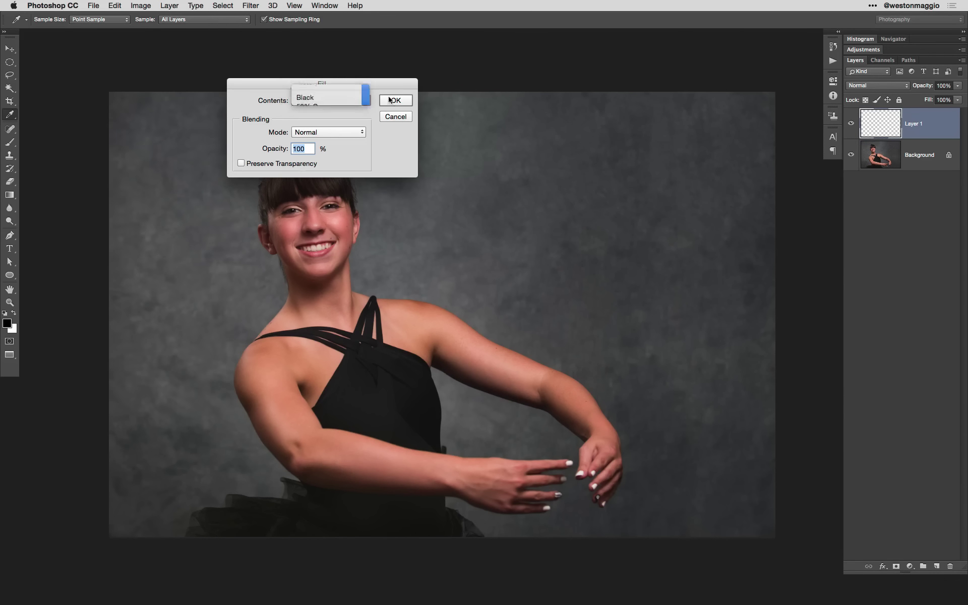
left_click(406, 116)
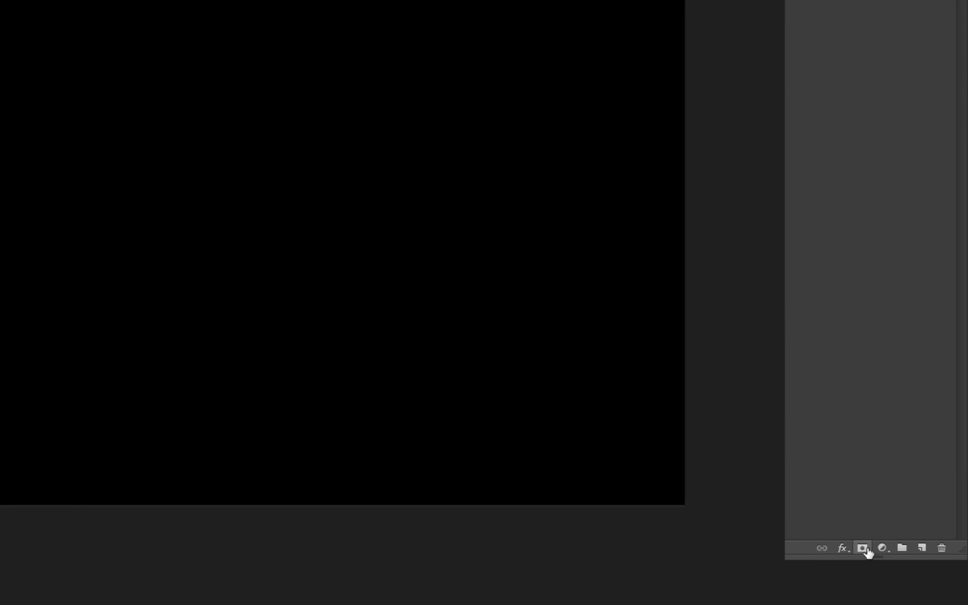
Add a layer mask to the black layer and draw a large elliptical selection spanning most of the image
left_click(863, 549)
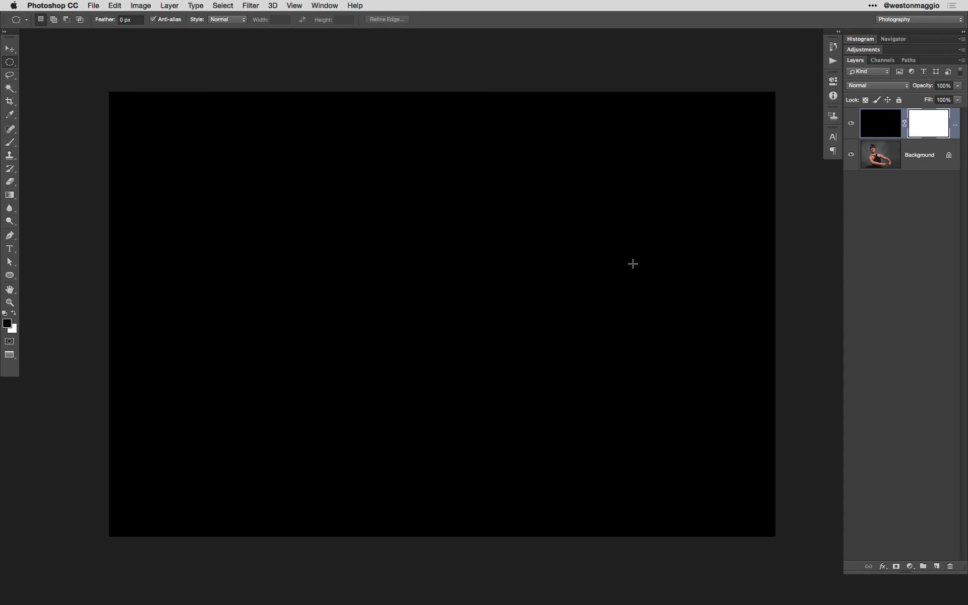
mouse_move(333, 257)
left_mouse_down()
mouse_move(750, 456)
mouse_move(764, 512)
mouse_move(751, 487)
mouse_move(754, 512)
left_mouse_up()
left_click_drag(774, 517, 773, 517)
Fill the elliptical selection on the layer mask with black to reveal the dancer, and deselect it
left_click(115, 5)
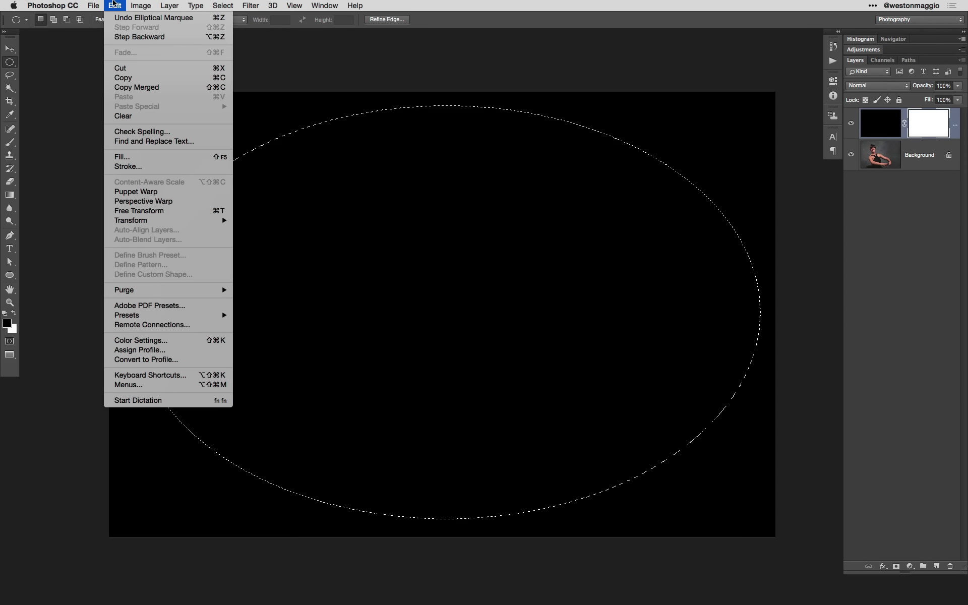
left_click(141, 158)
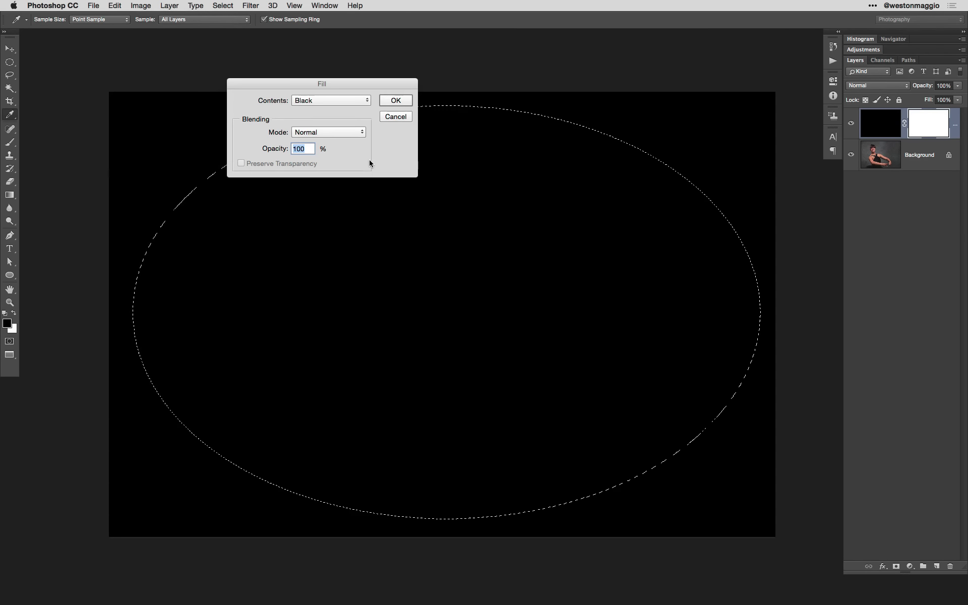
left_click(395, 117)
key("m")
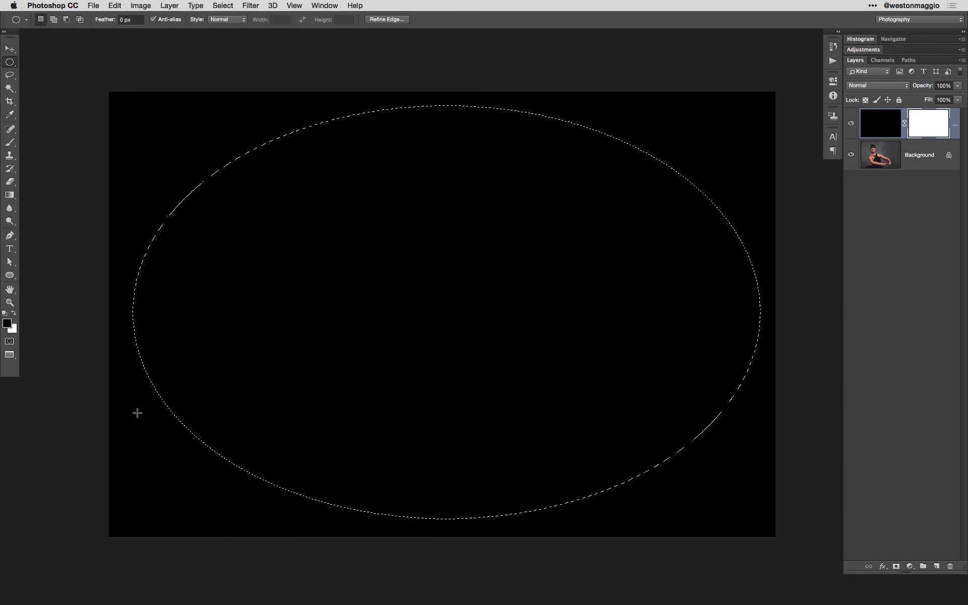
key("alt")
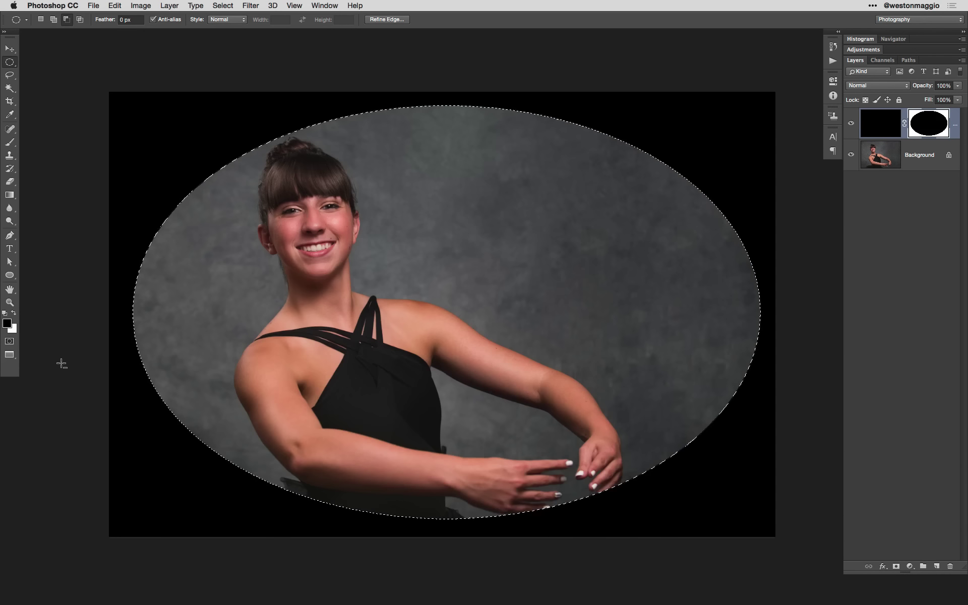
key("alt+BackSpace")
key("super+d")
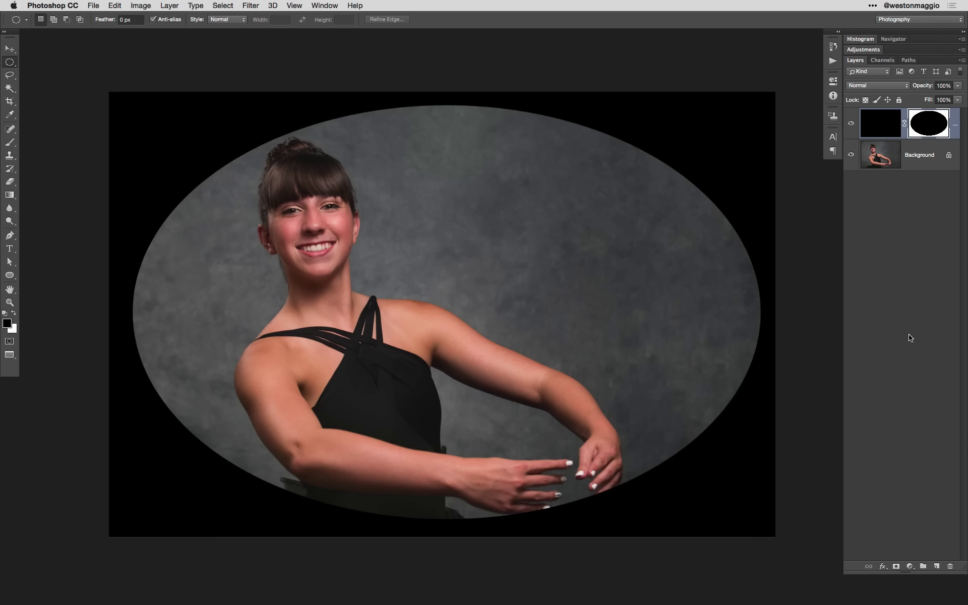
Open the properties of the black layer's mask
double_click(934, 133)
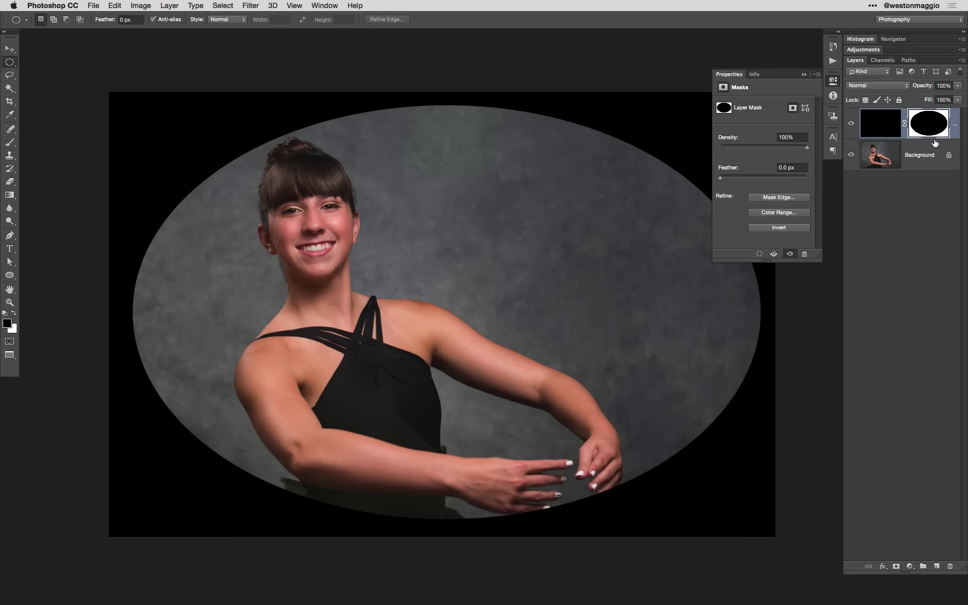